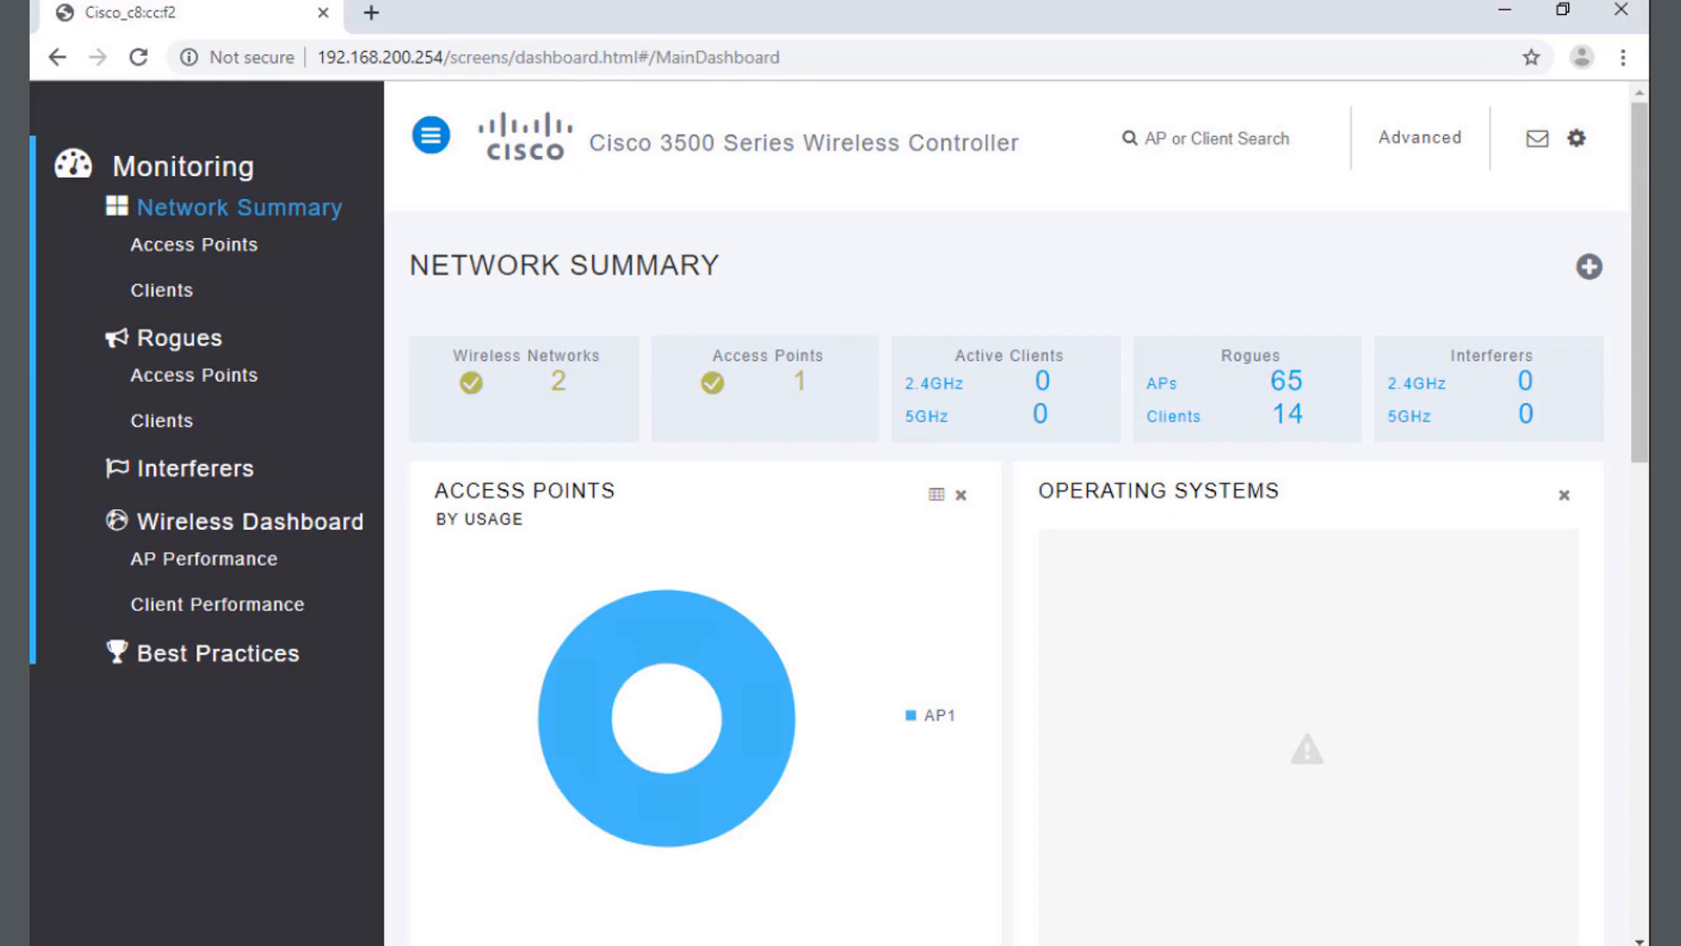
# Step: In the controller's advanced settings, create a new interface named VLAN5_UserData with VLAN ID 5
pyautogui.click(1418, 143)
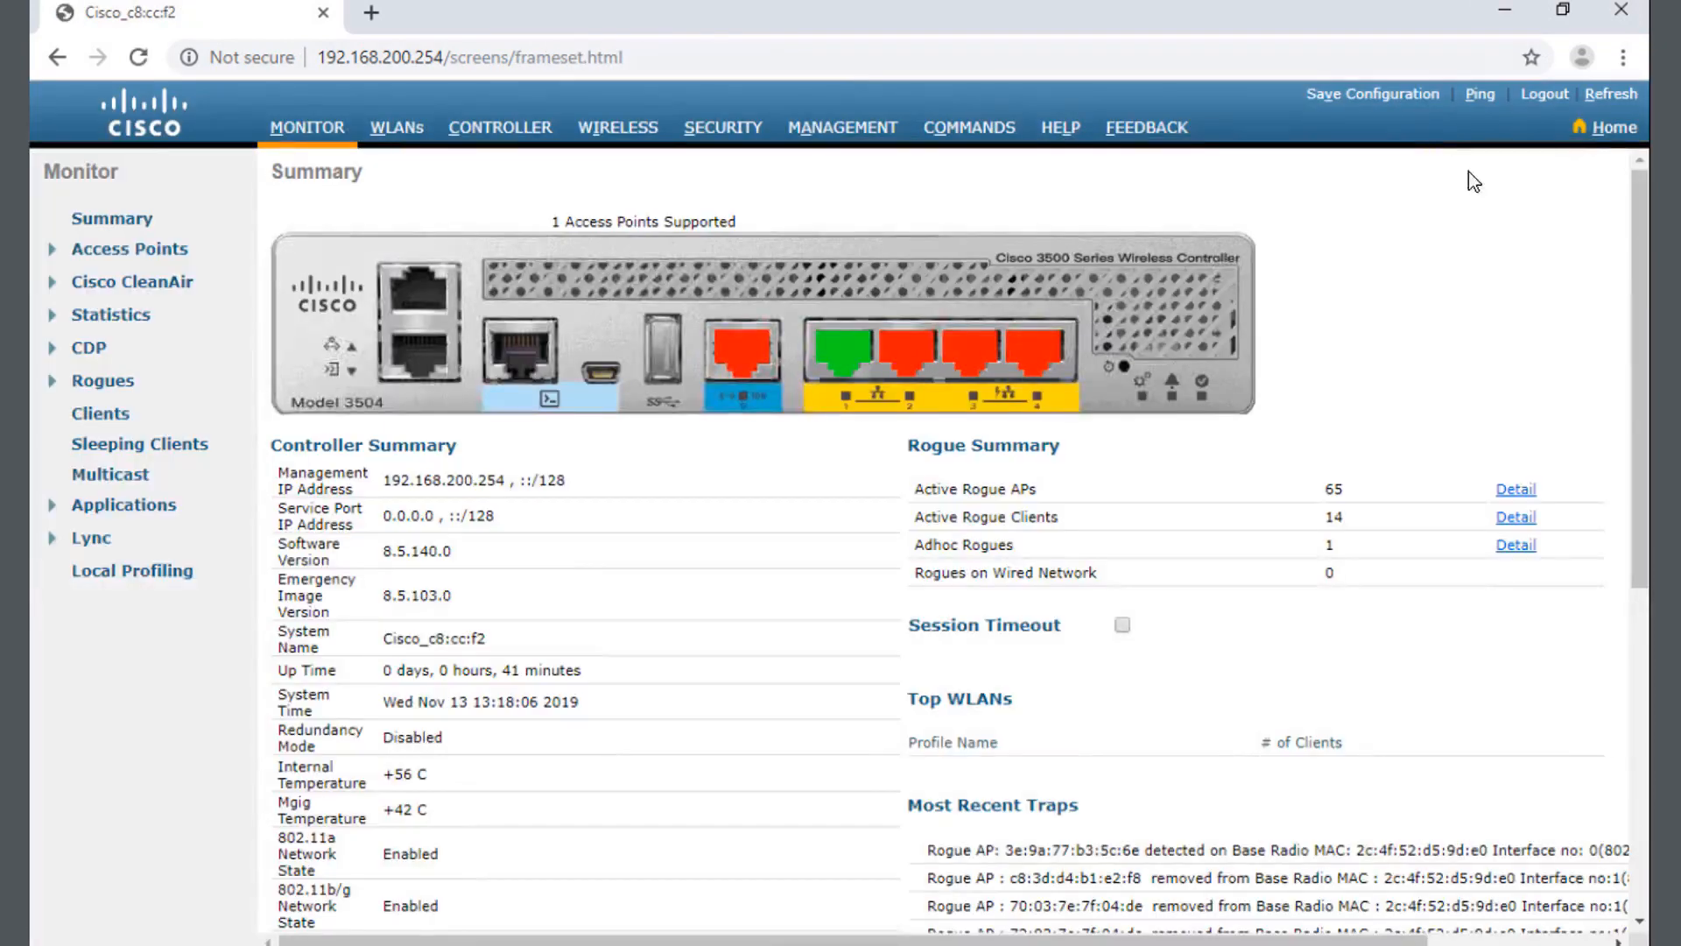
pyautogui.click(489, 132)
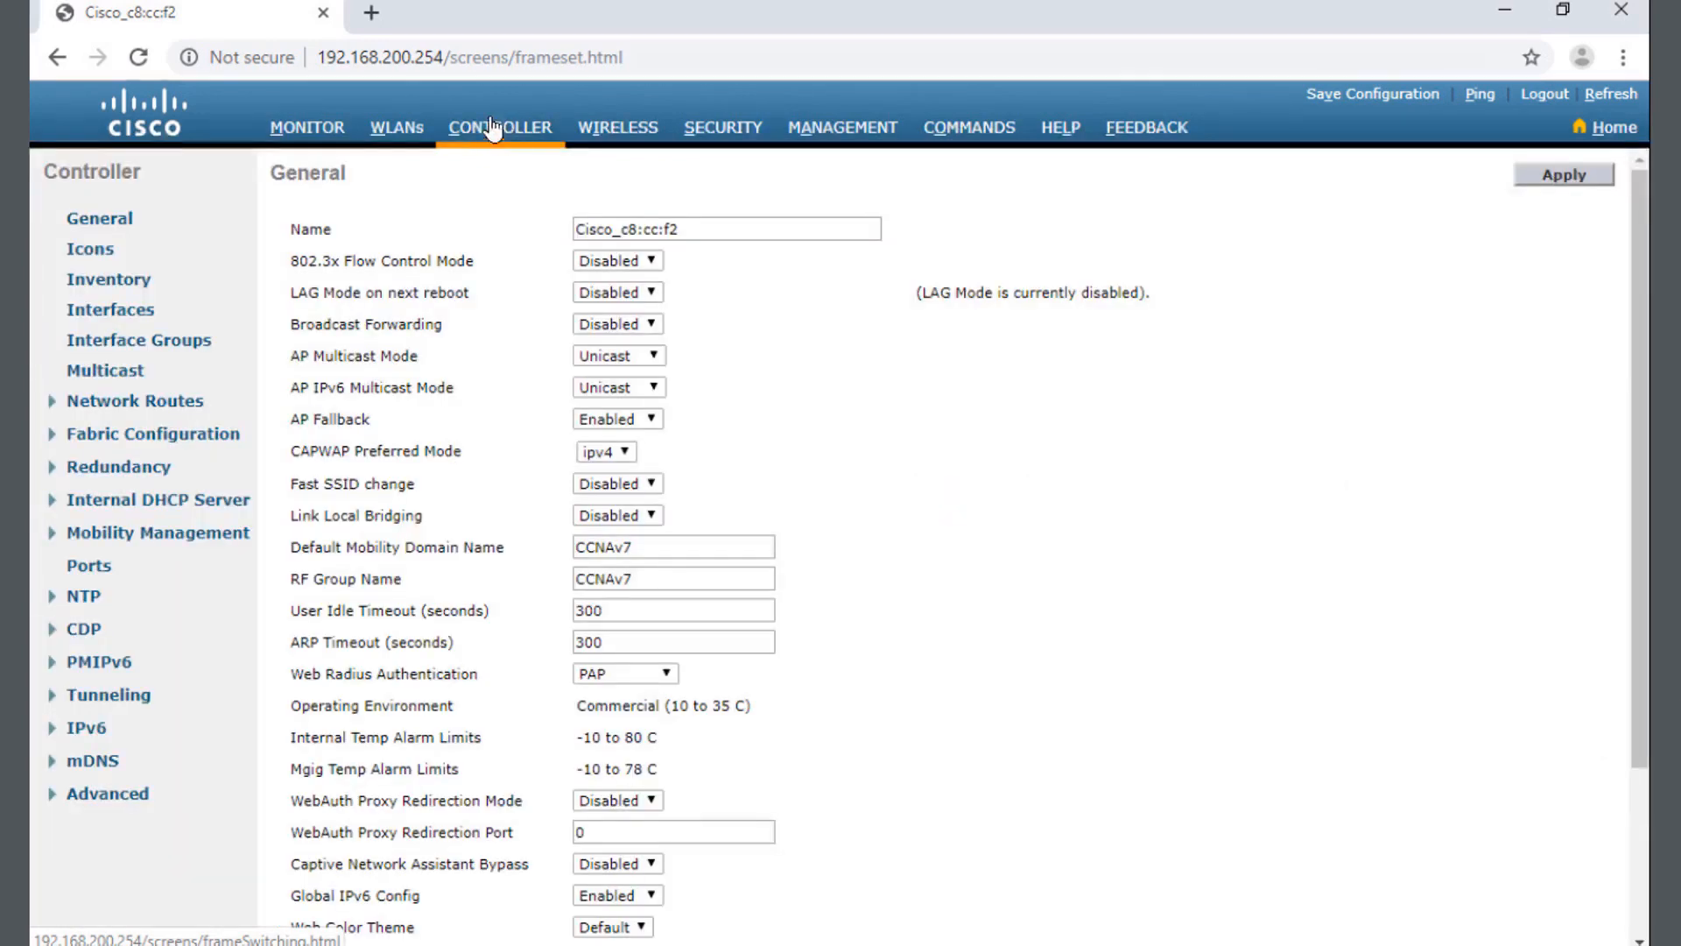
pyautogui.click(112, 311)
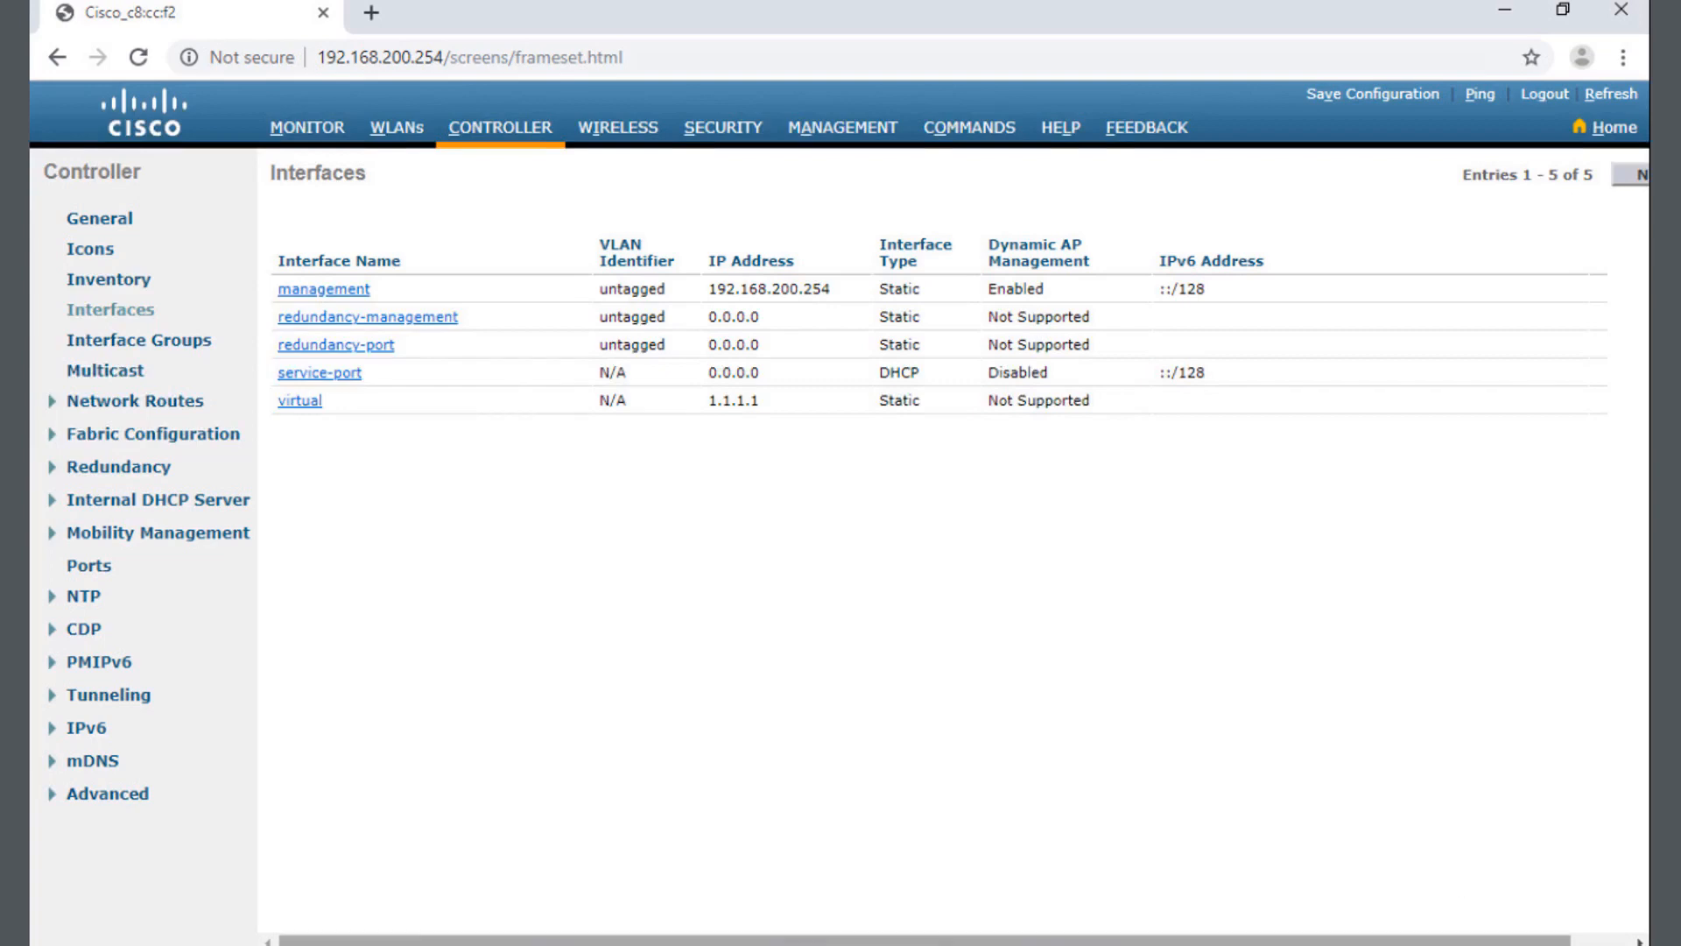
pyautogui.moveTo(1340, 941); pyautogui.dragTo(1400, 941)
pyautogui.click(1594, 175)
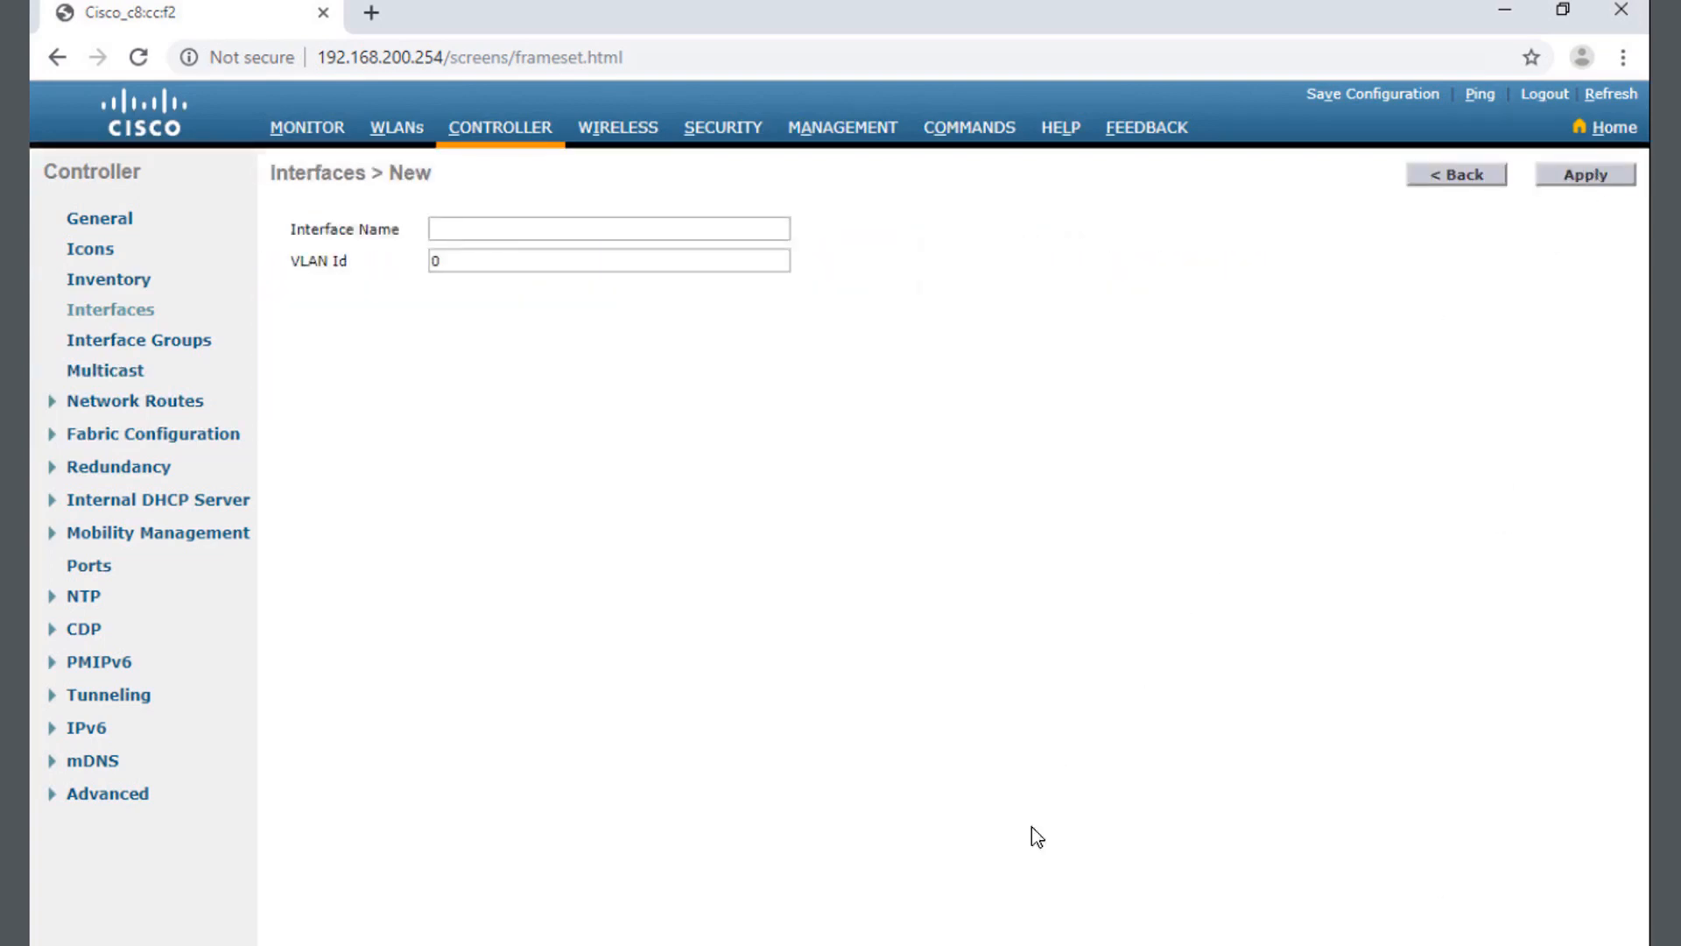
pyautogui.click(518, 229)
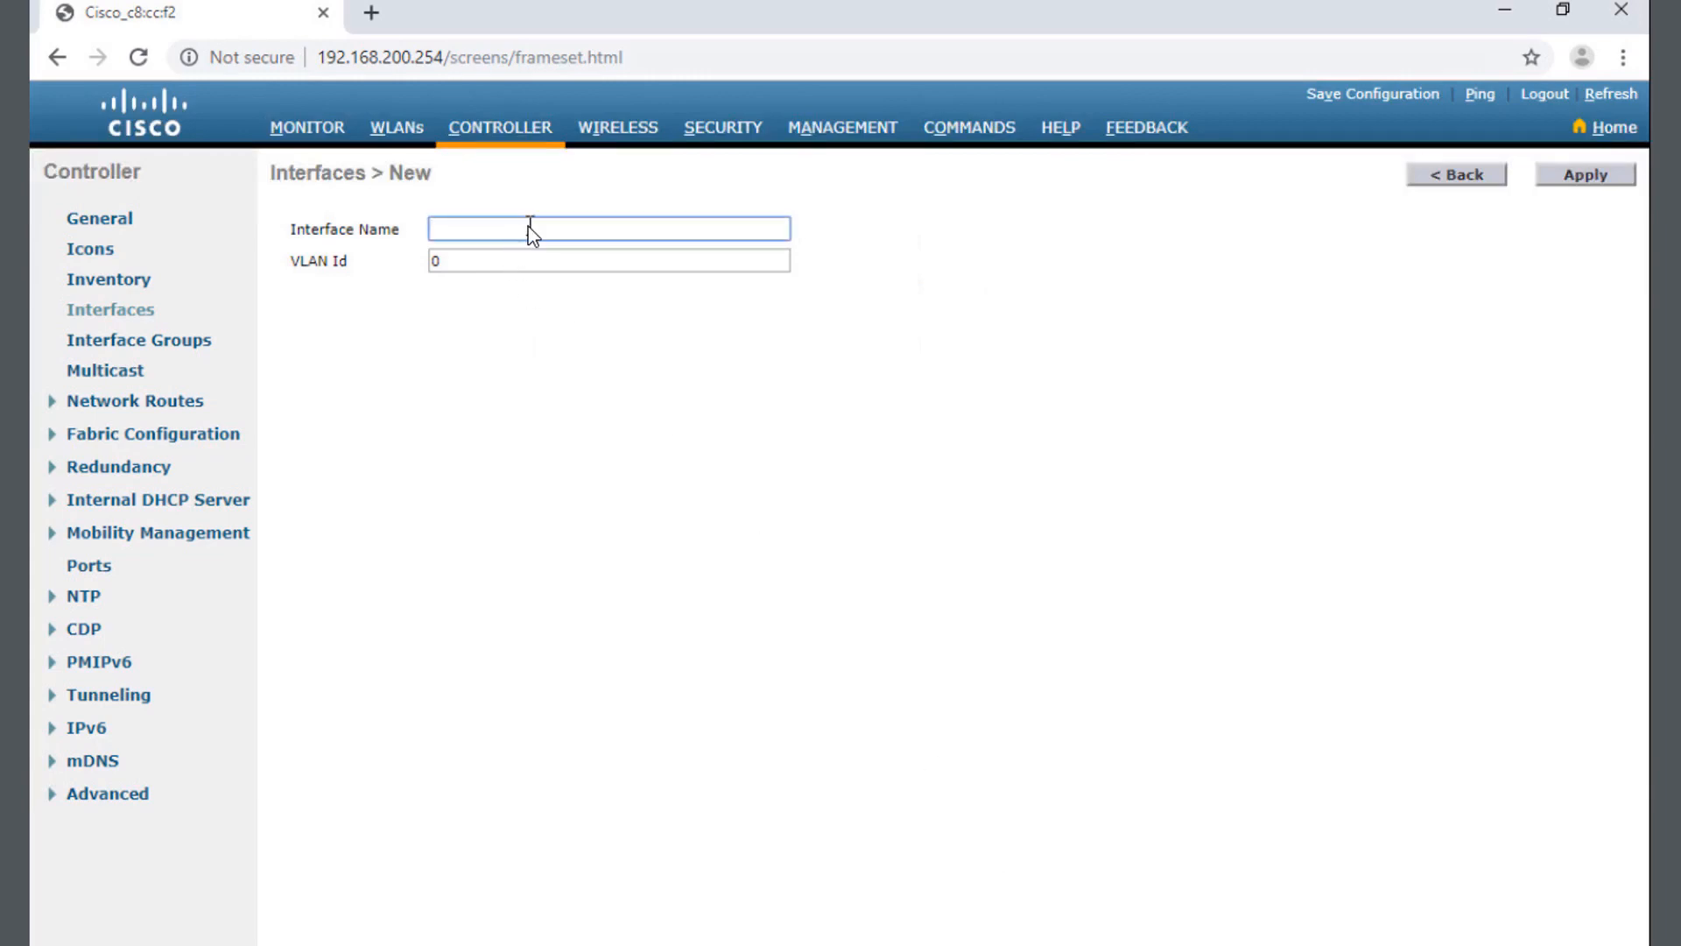
pyautogui.write('VLAN5_UserData')
pyautogui.press('Tab')
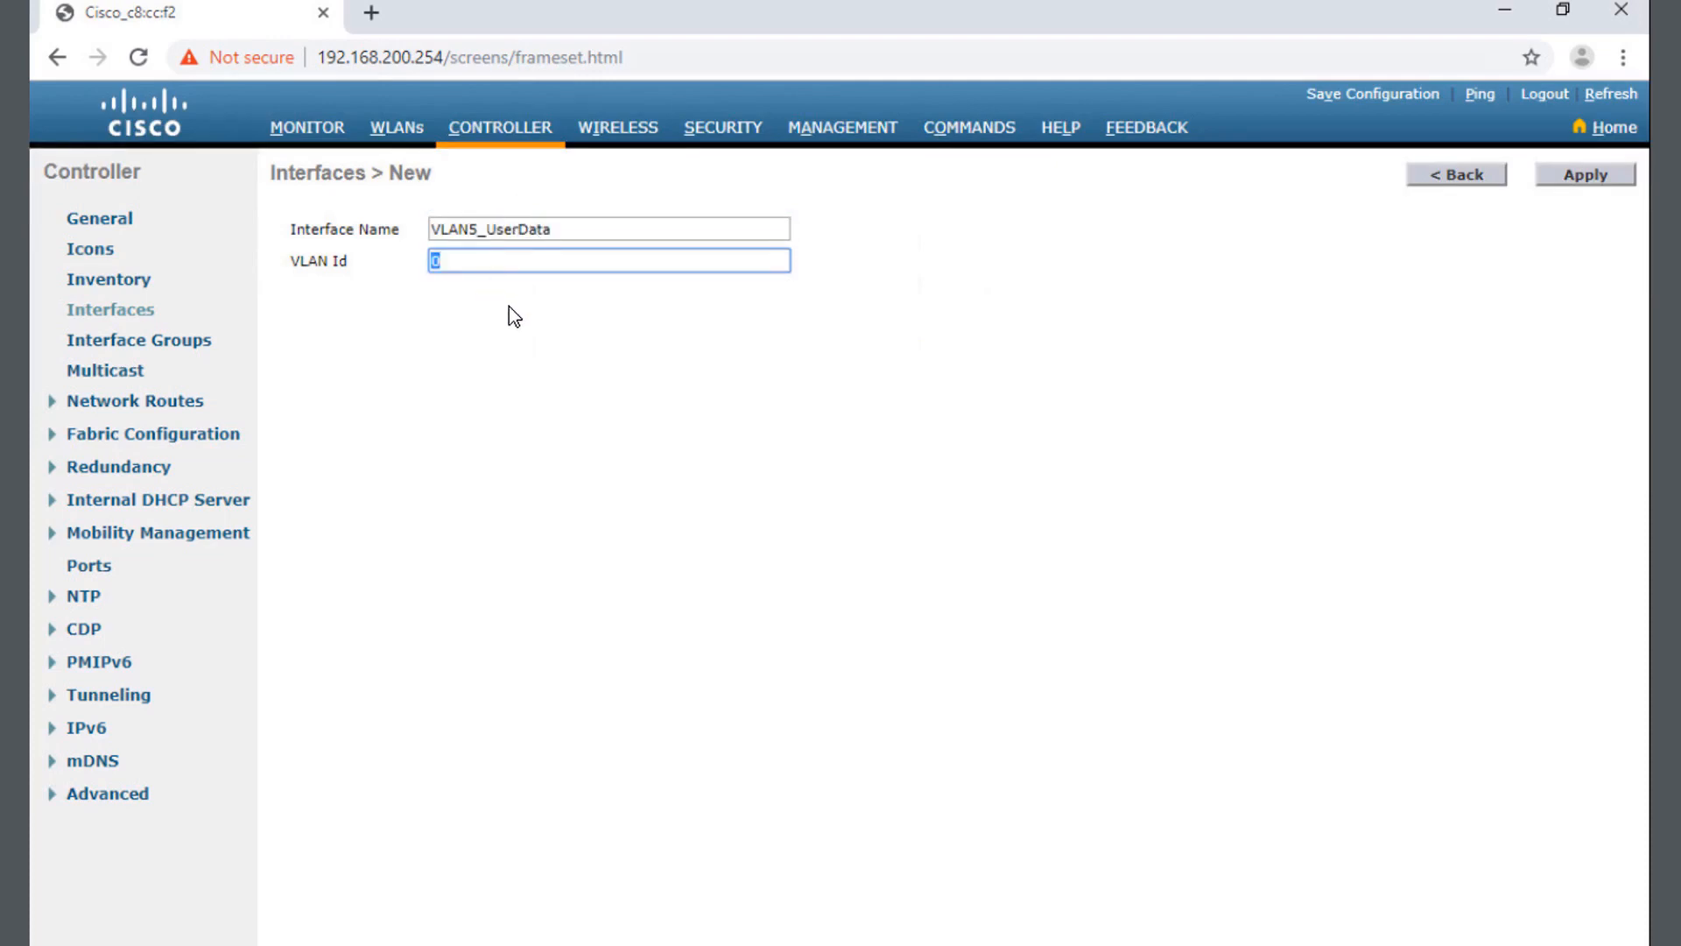
pyautogui.write('5')
pyautogui.click(1595, 182)
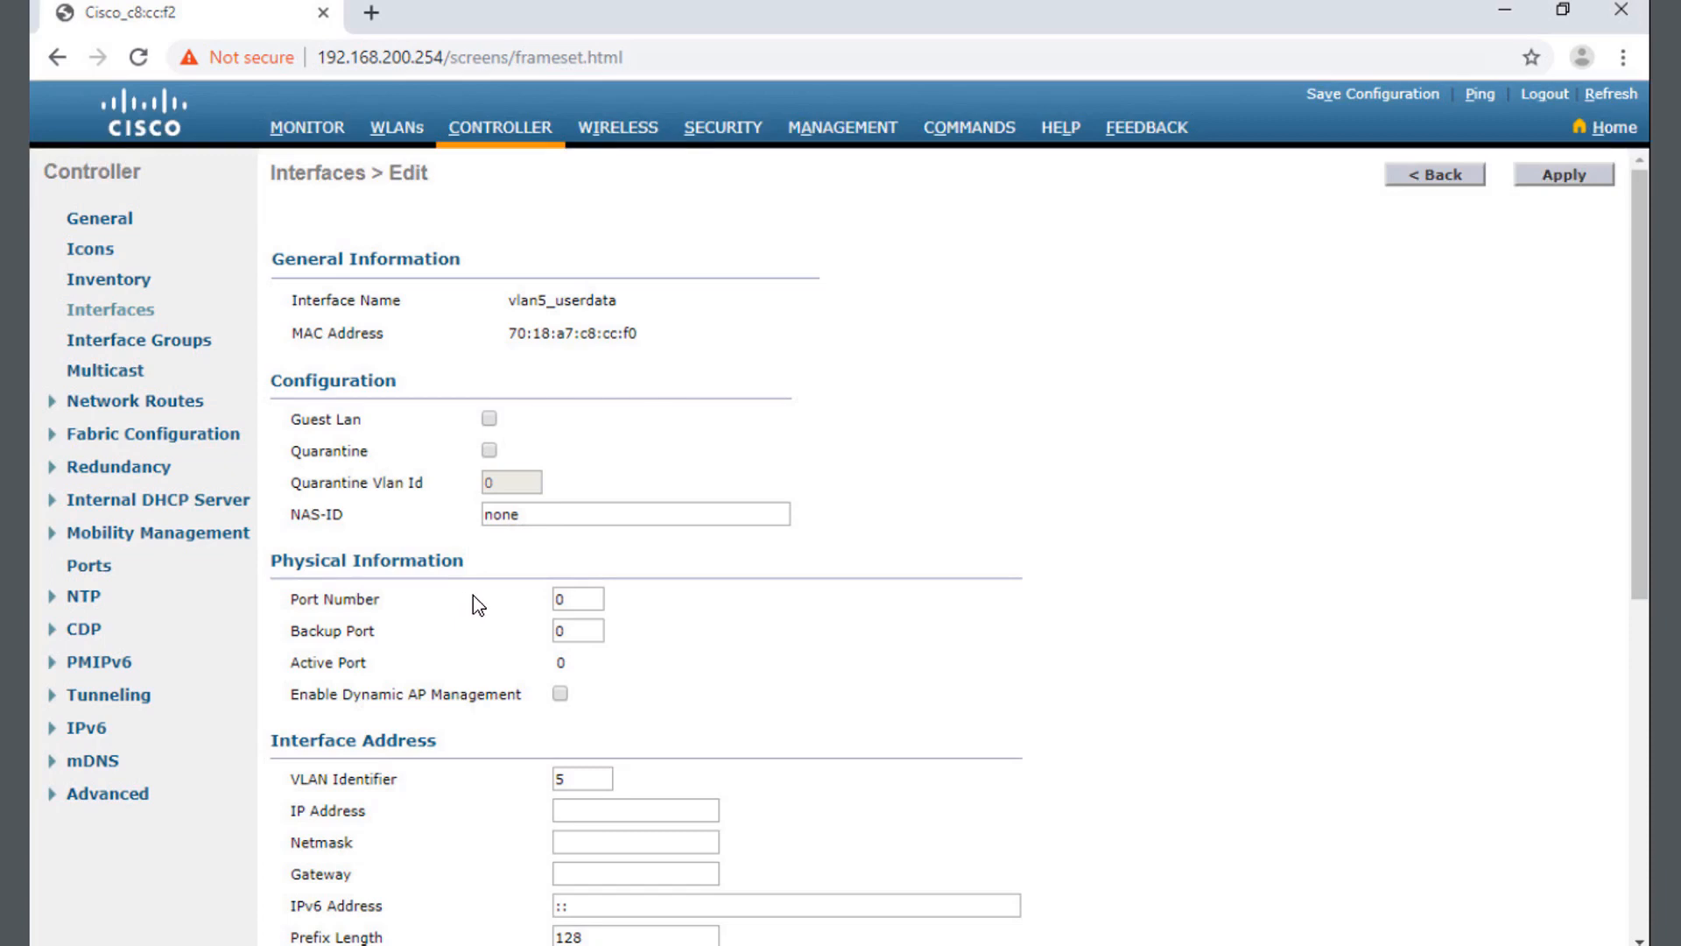
# Step: Set the new VLAN 5 interface's physical port number to 1
pyautogui.click(578, 603)
pyautogui.moveTo(578, 603); pyautogui.dragTo(546, 599)
pyautogui.write('1')
pyautogui.click(732, 642)
# Step: Give the interface the IP address 192.168.5.254, netmask 255.255.255.0 and gateway 192.168.5.1
pyautogui.moveTo(1643, 625); pyautogui.dragTo(1630, 797)
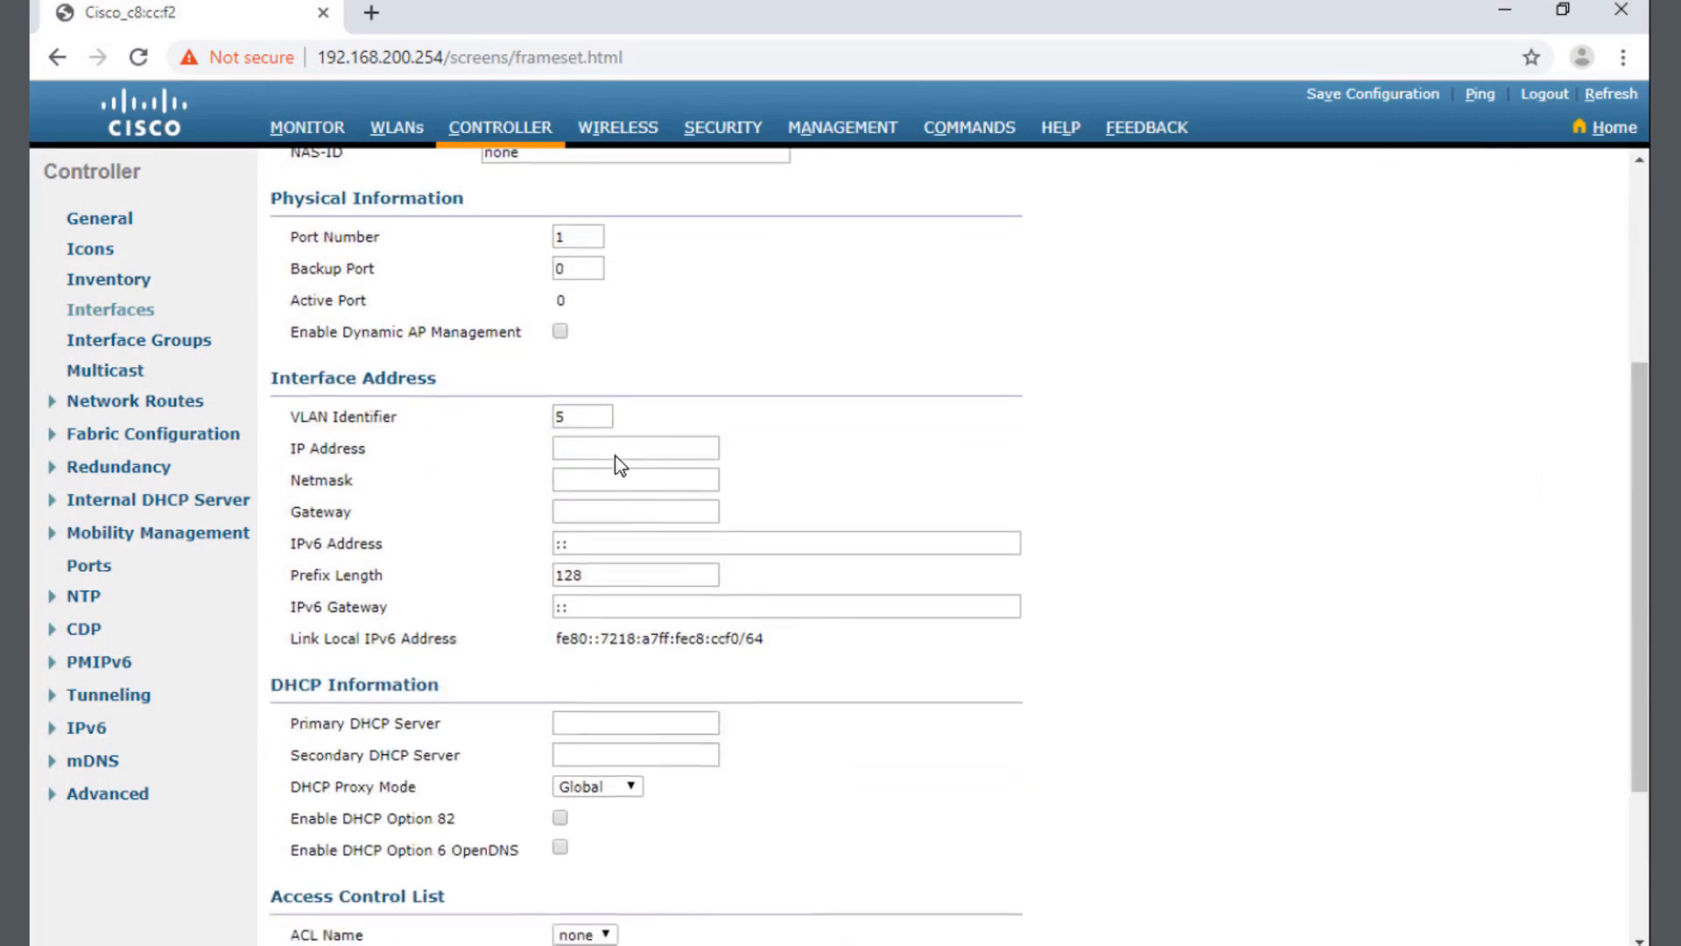
pyautogui.click(627, 447)
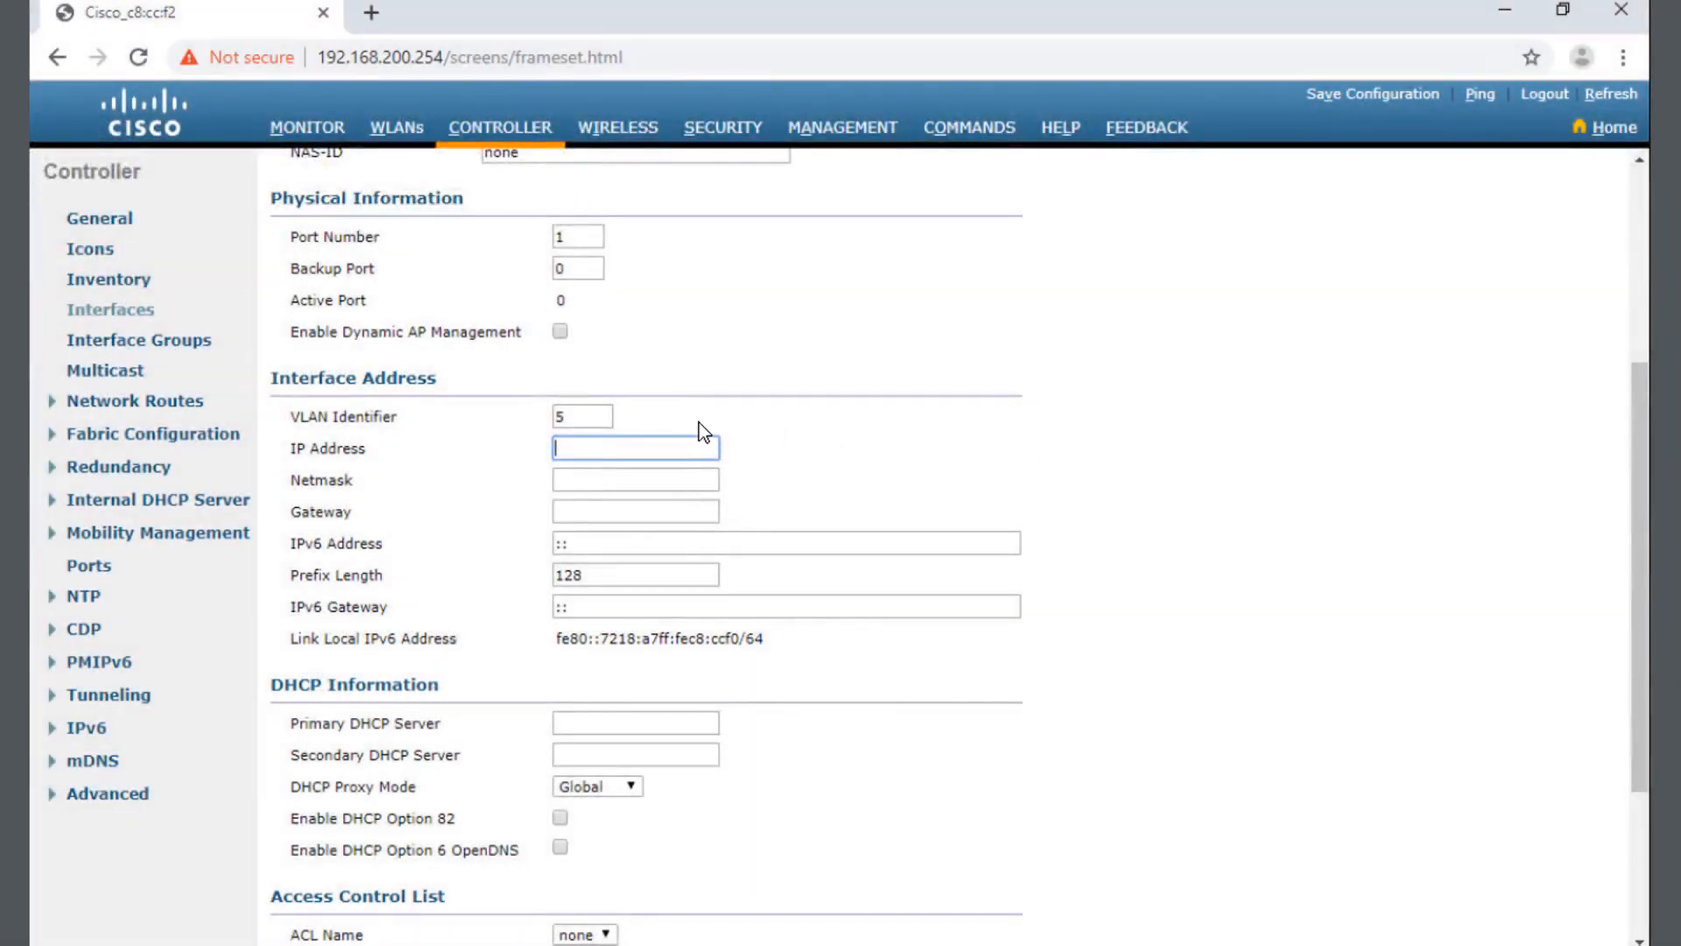
pyautogui.write('192.168.5.254')
pyautogui.press('Tab')
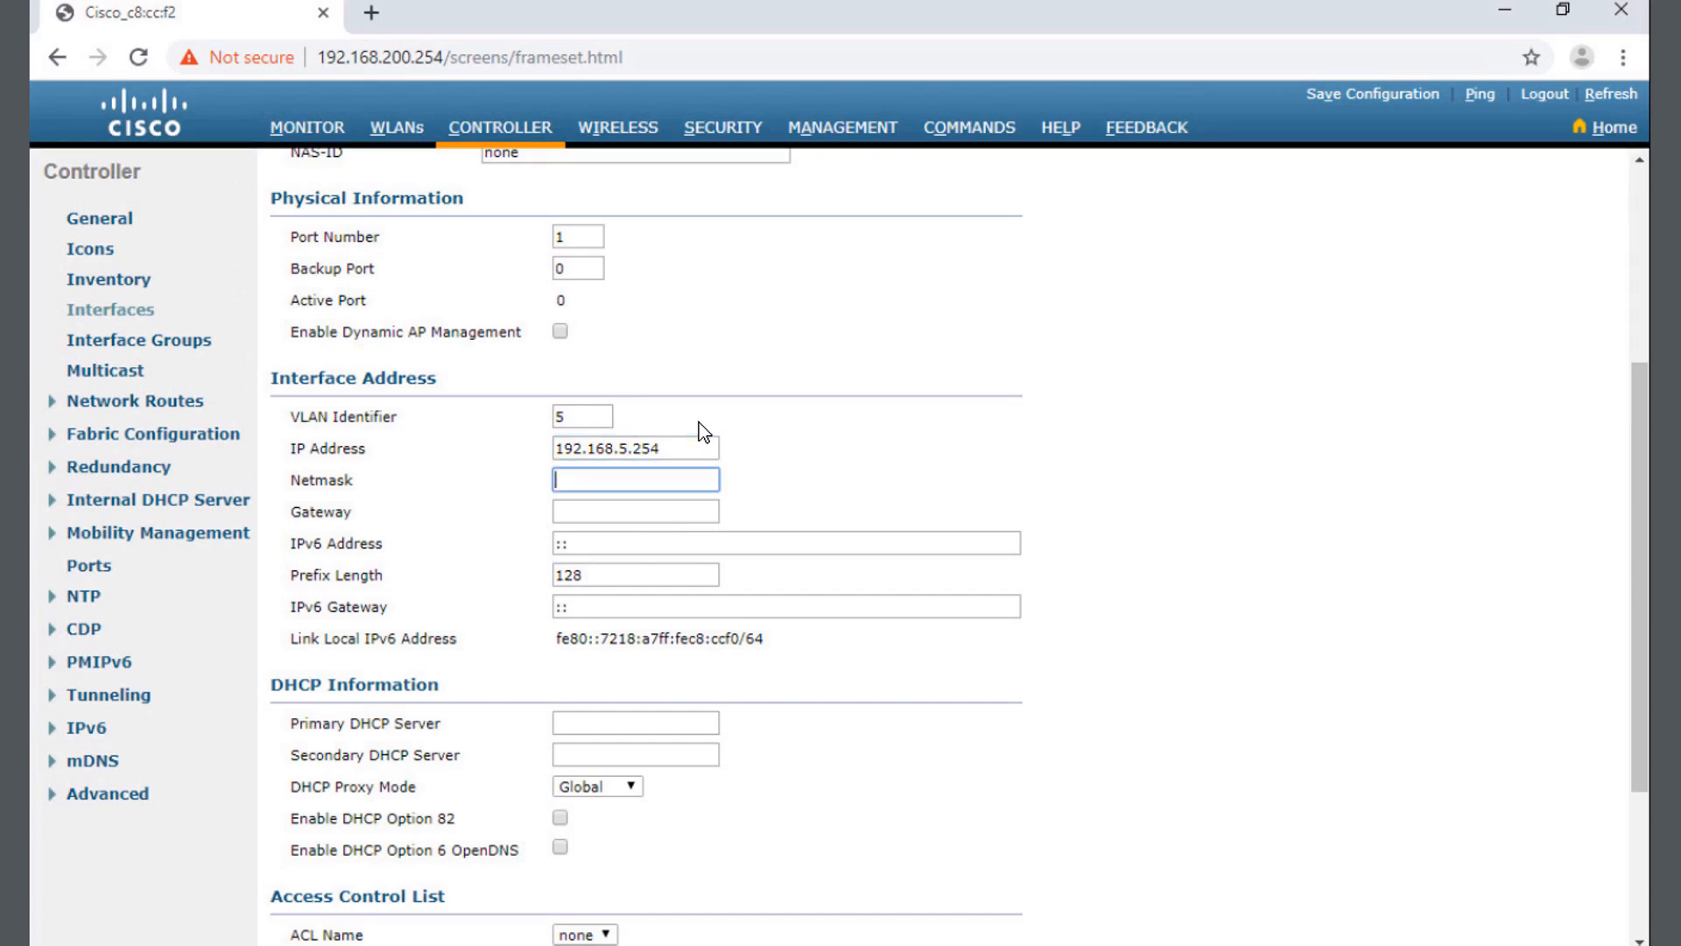
pyautogui.write('255.255.255.0')
pyautogui.press('Tab')
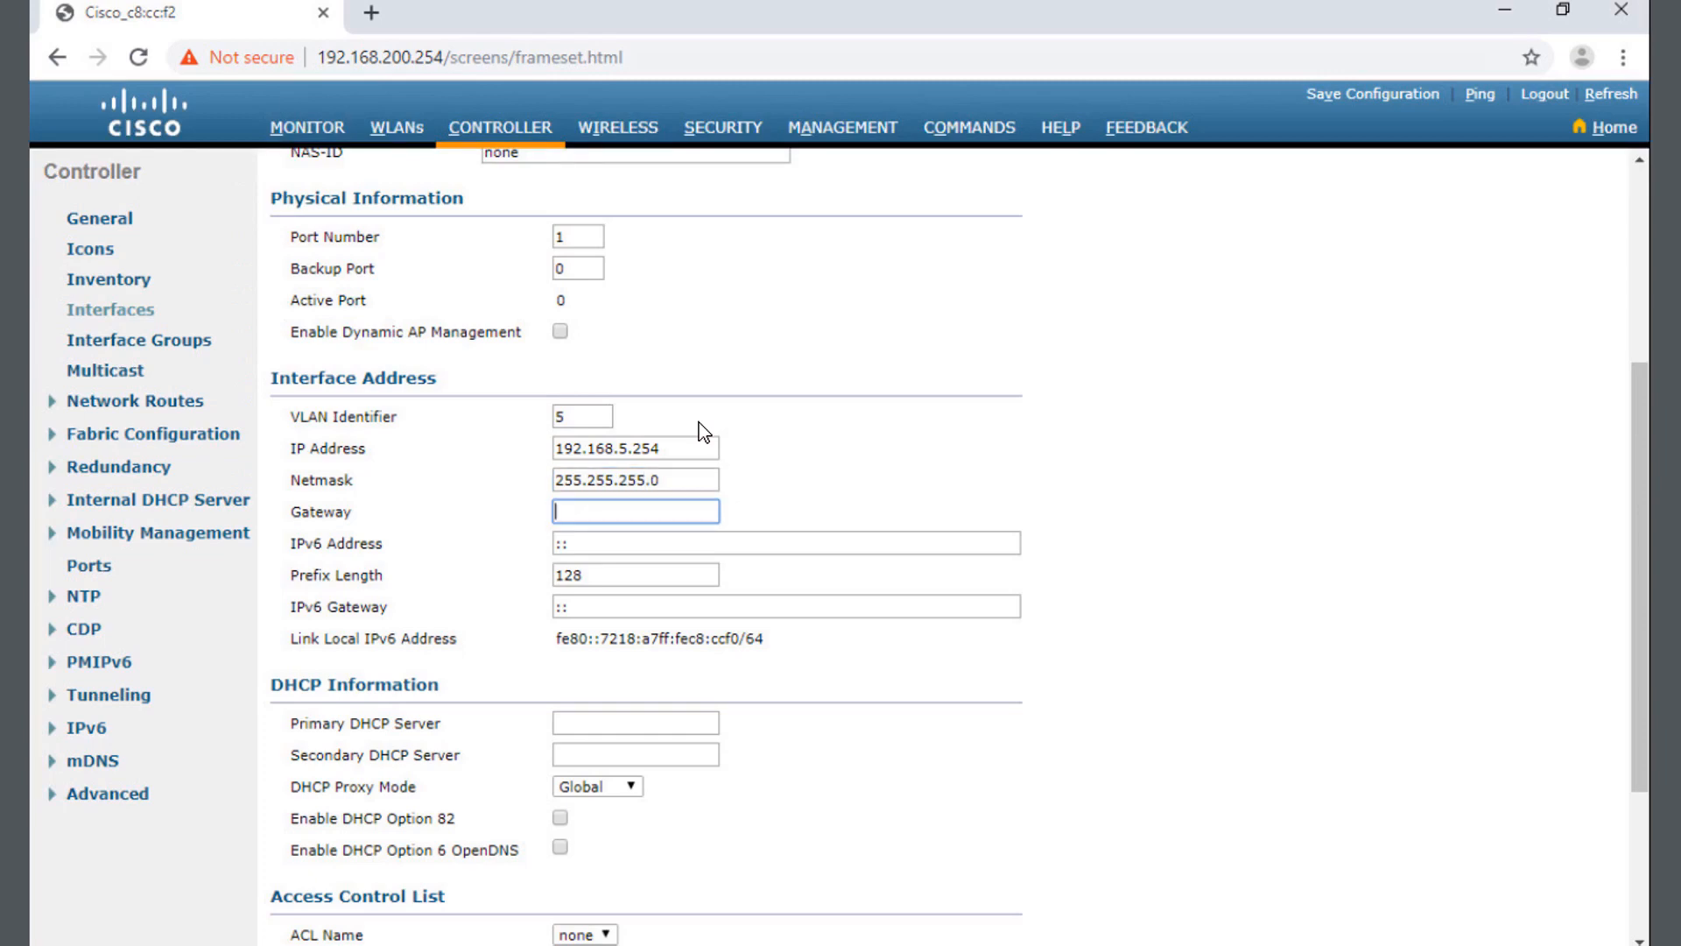
pyautogui.write('192.168.5.1')
pyautogui.click(910, 713)
# Step: Set the interface's primary DHCP server to 192.168.5.1
pyautogui.scroll(-1, 910, 712)
pyautogui.click(639, 598)
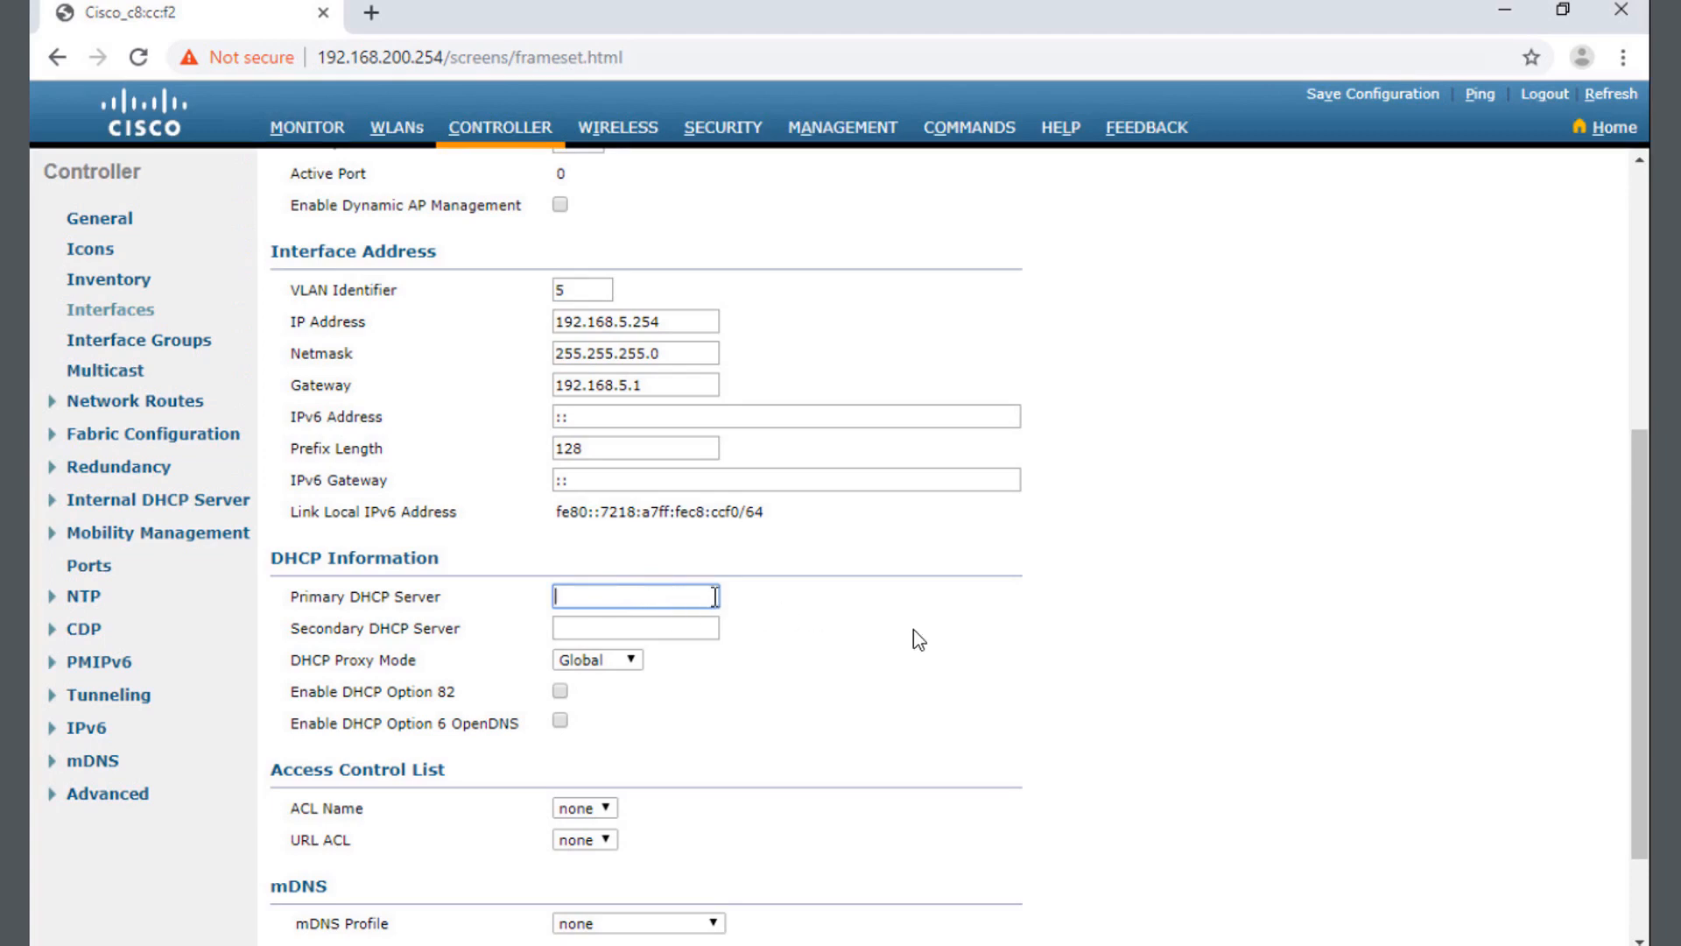
pyautogui.write('192.168.5.1')
pyautogui.click(1140, 678)
# Step: Apply the vlan5_userdata interface configuration, accepting the temporary WLAN interruption, and return to the list of interfaces
pyautogui.moveTo(1637, 736); pyautogui.dragTo(1621, 836)
pyautogui.scroll(7, 1595, 593)
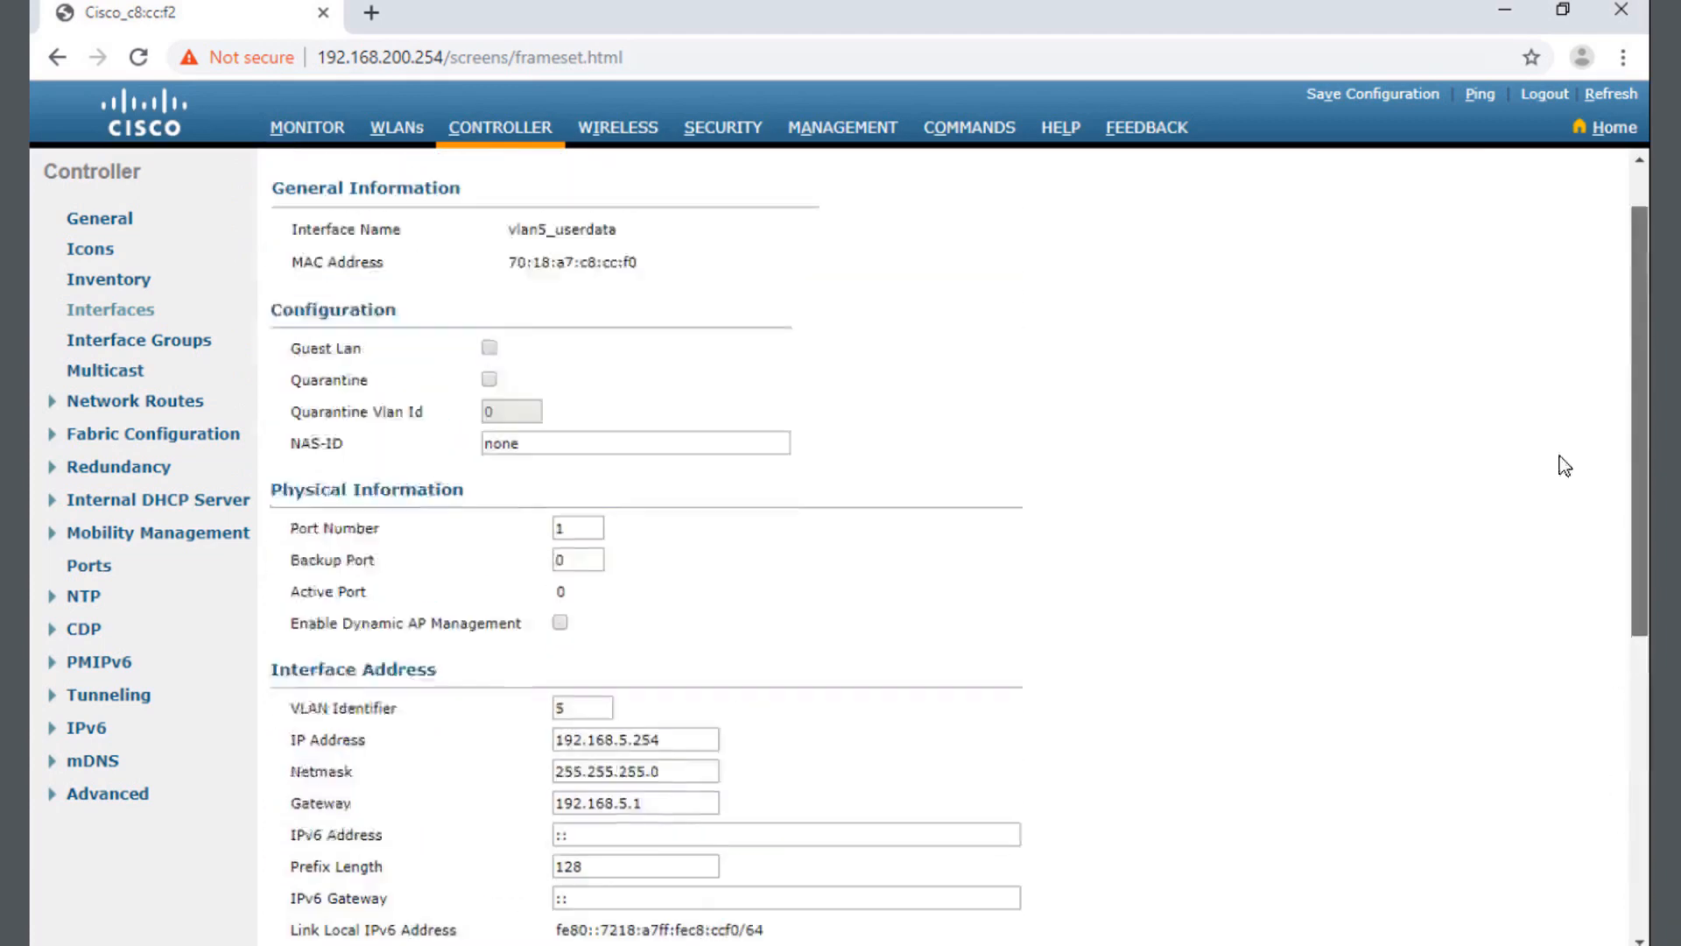
pyautogui.click(1567, 177)
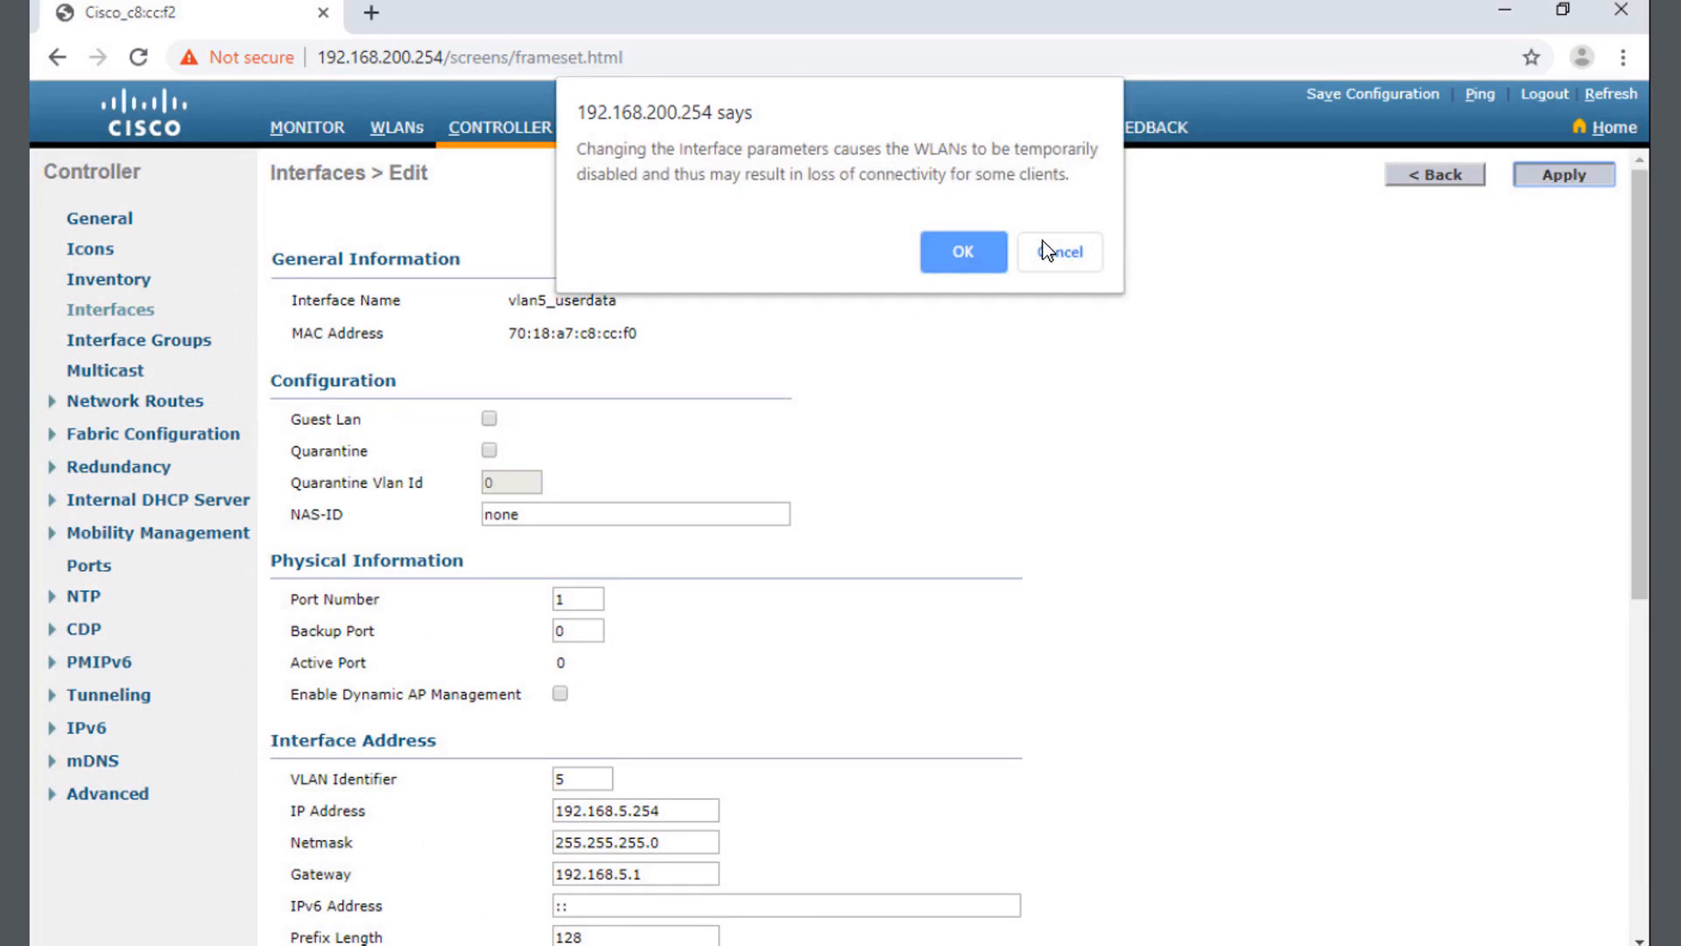
pyautogui.click(964, 254)
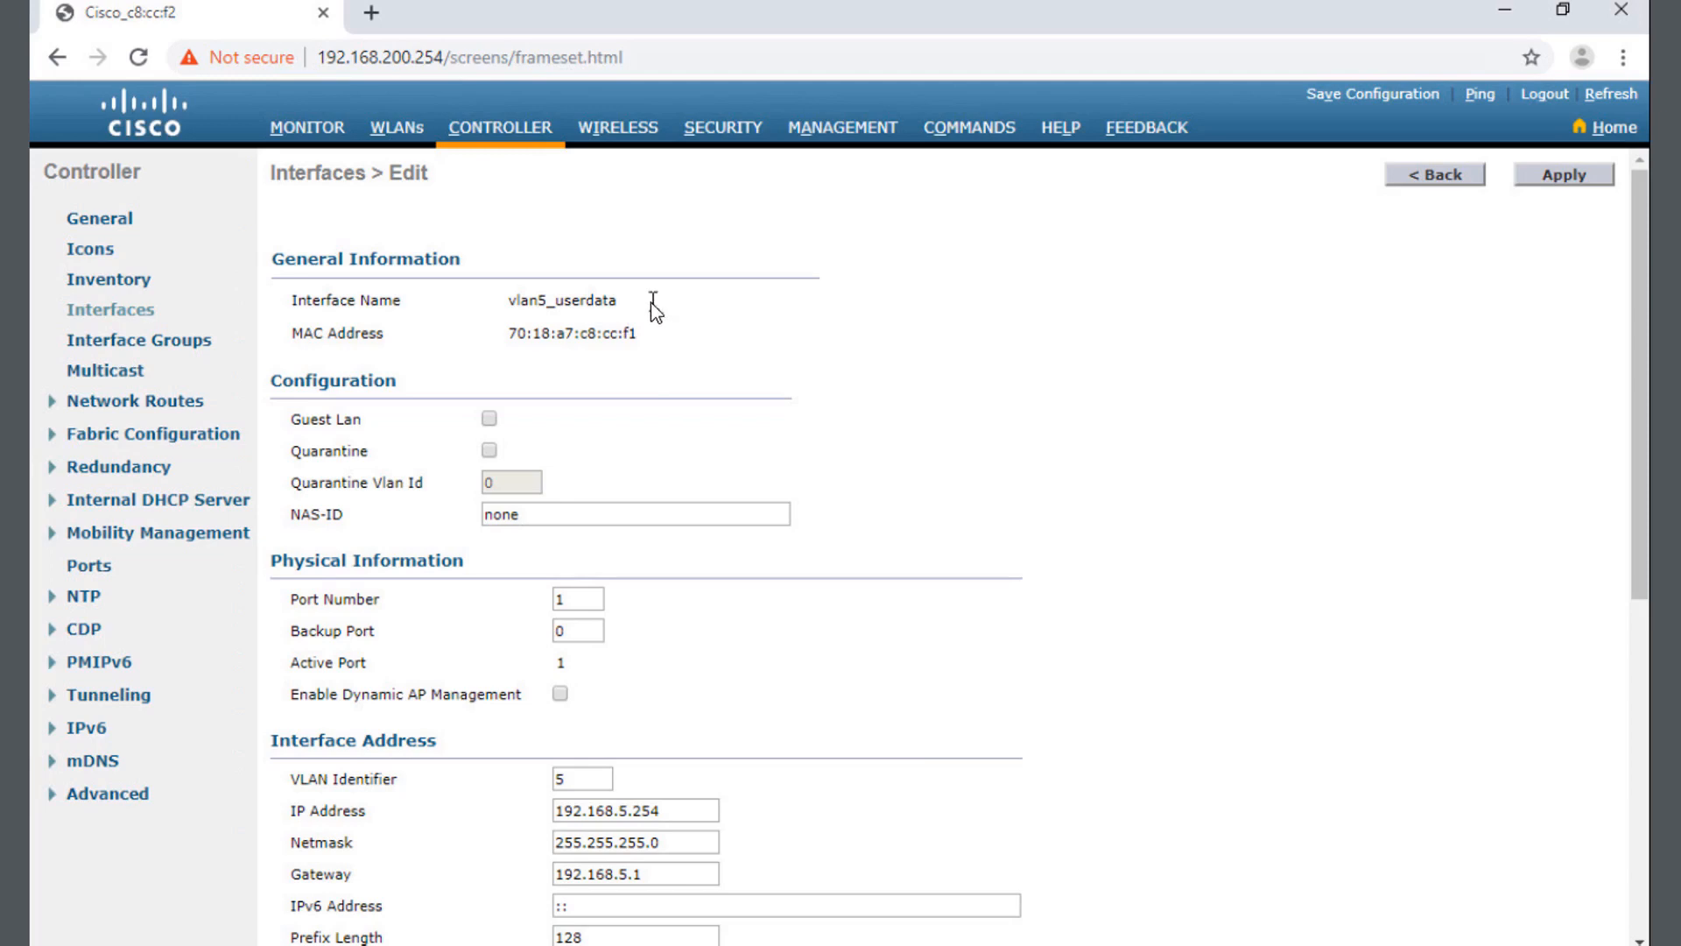
pyautogui.click(127, 320)
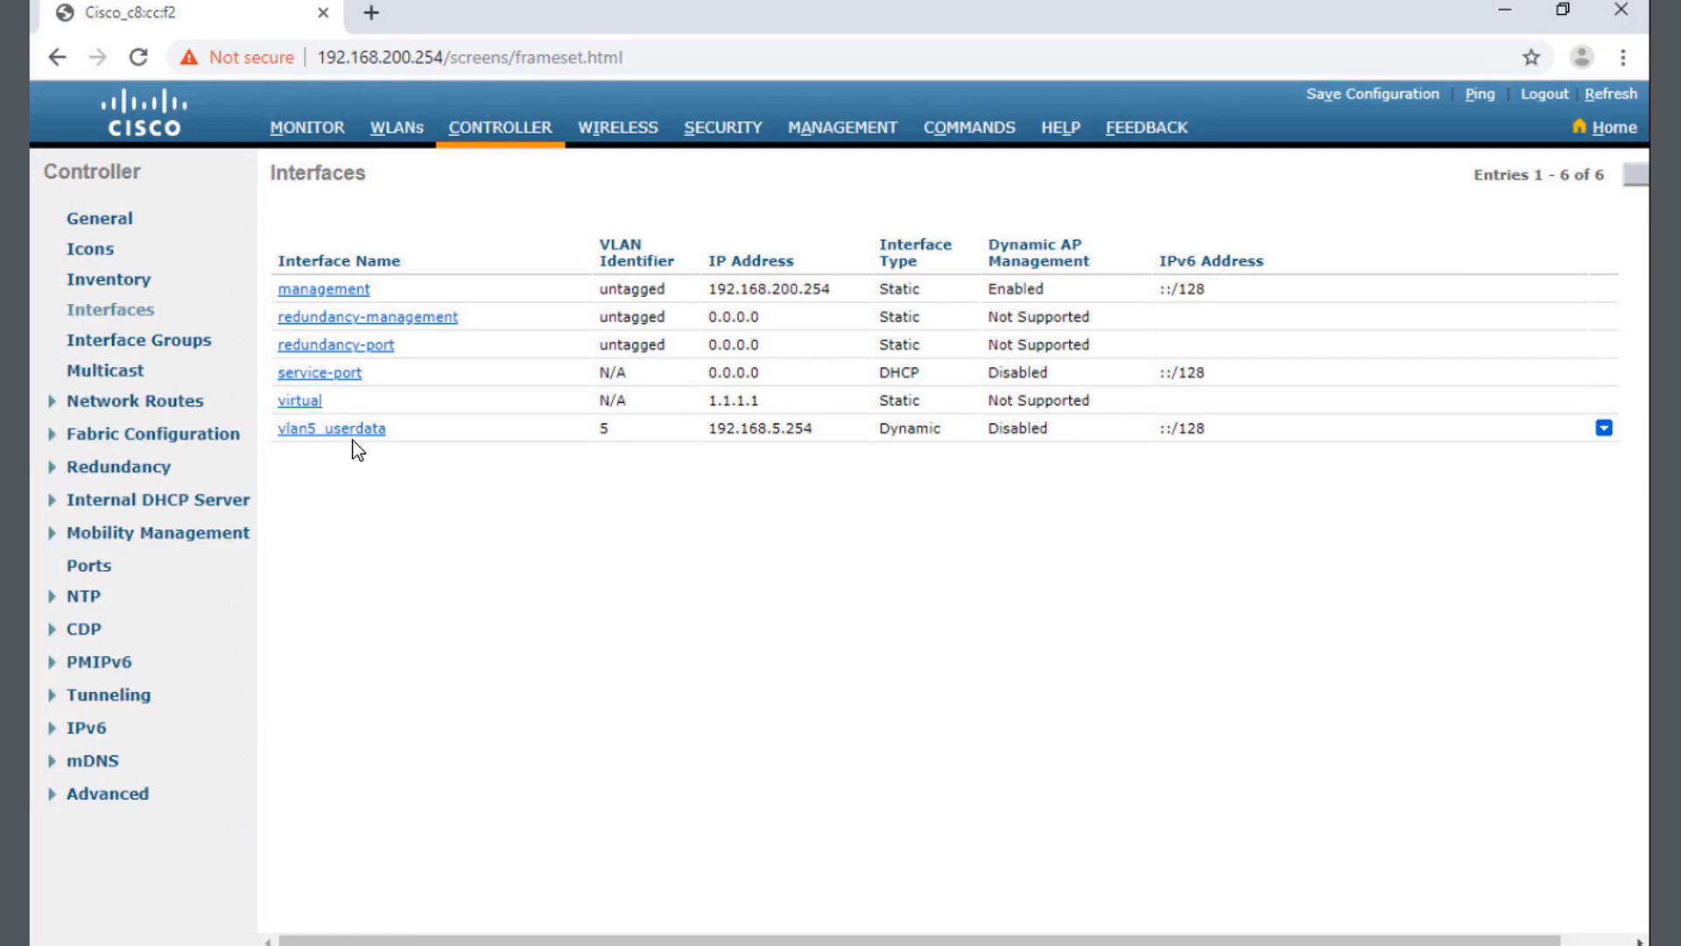
# Step: Assign the vlan5_userdata interface to the User_Data_WIFI WLAN and apply the change, accepting the brief WLAN interruption
pyautogui.click(400, 131)
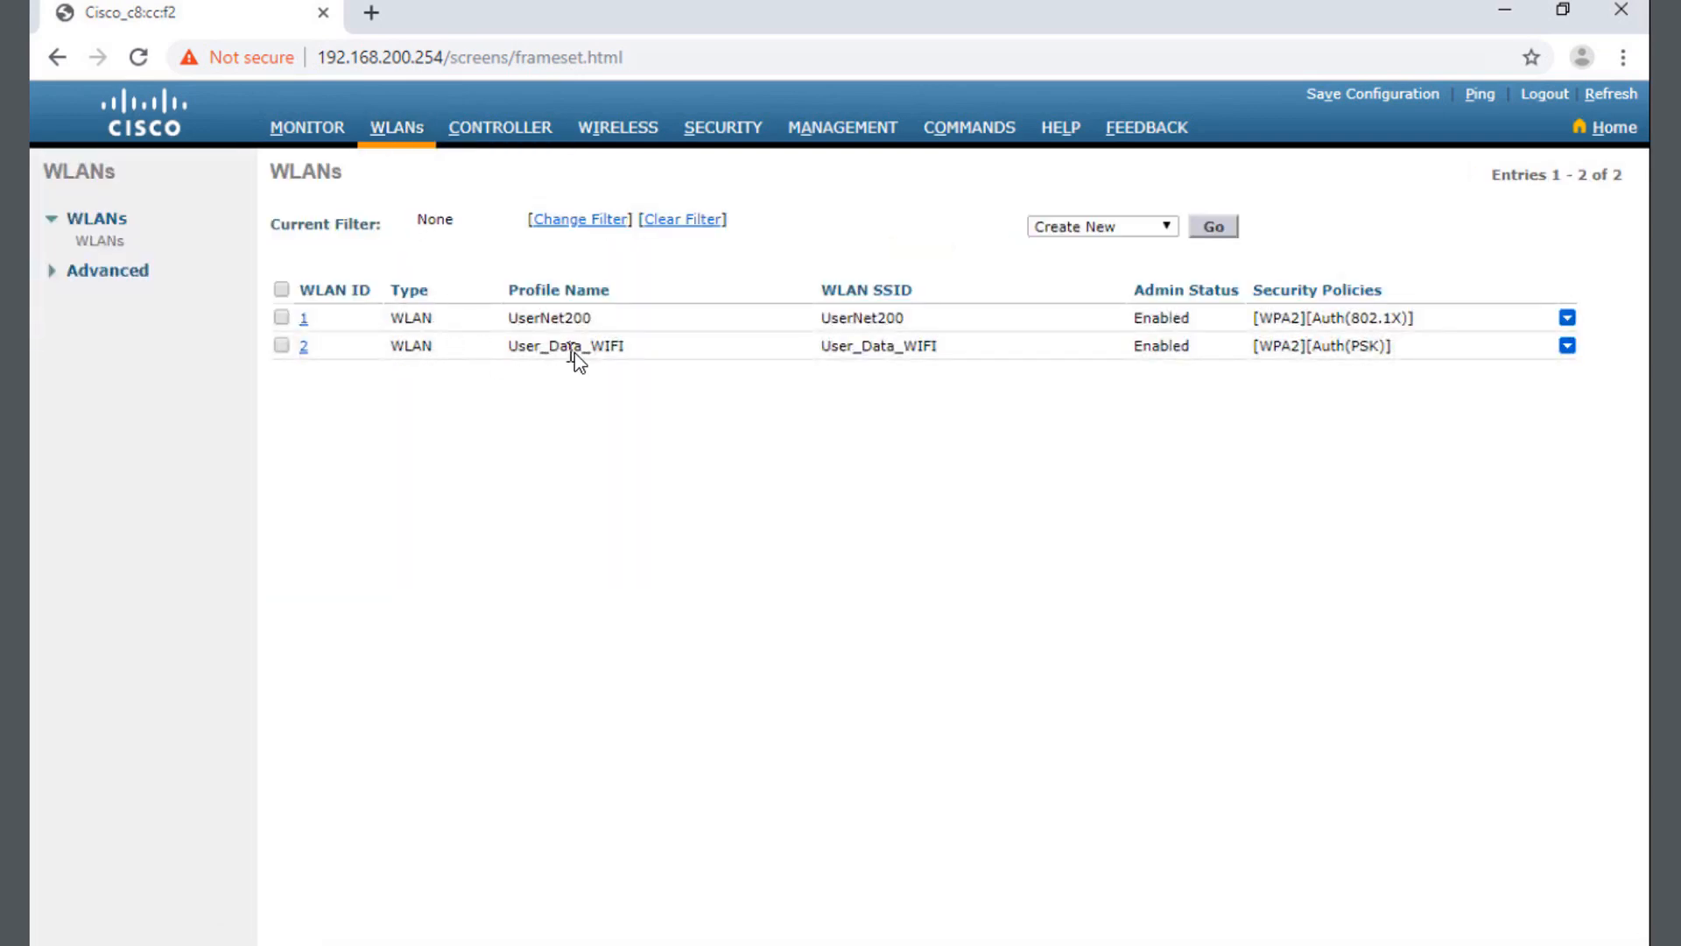
pyautogui.click(307, 350)
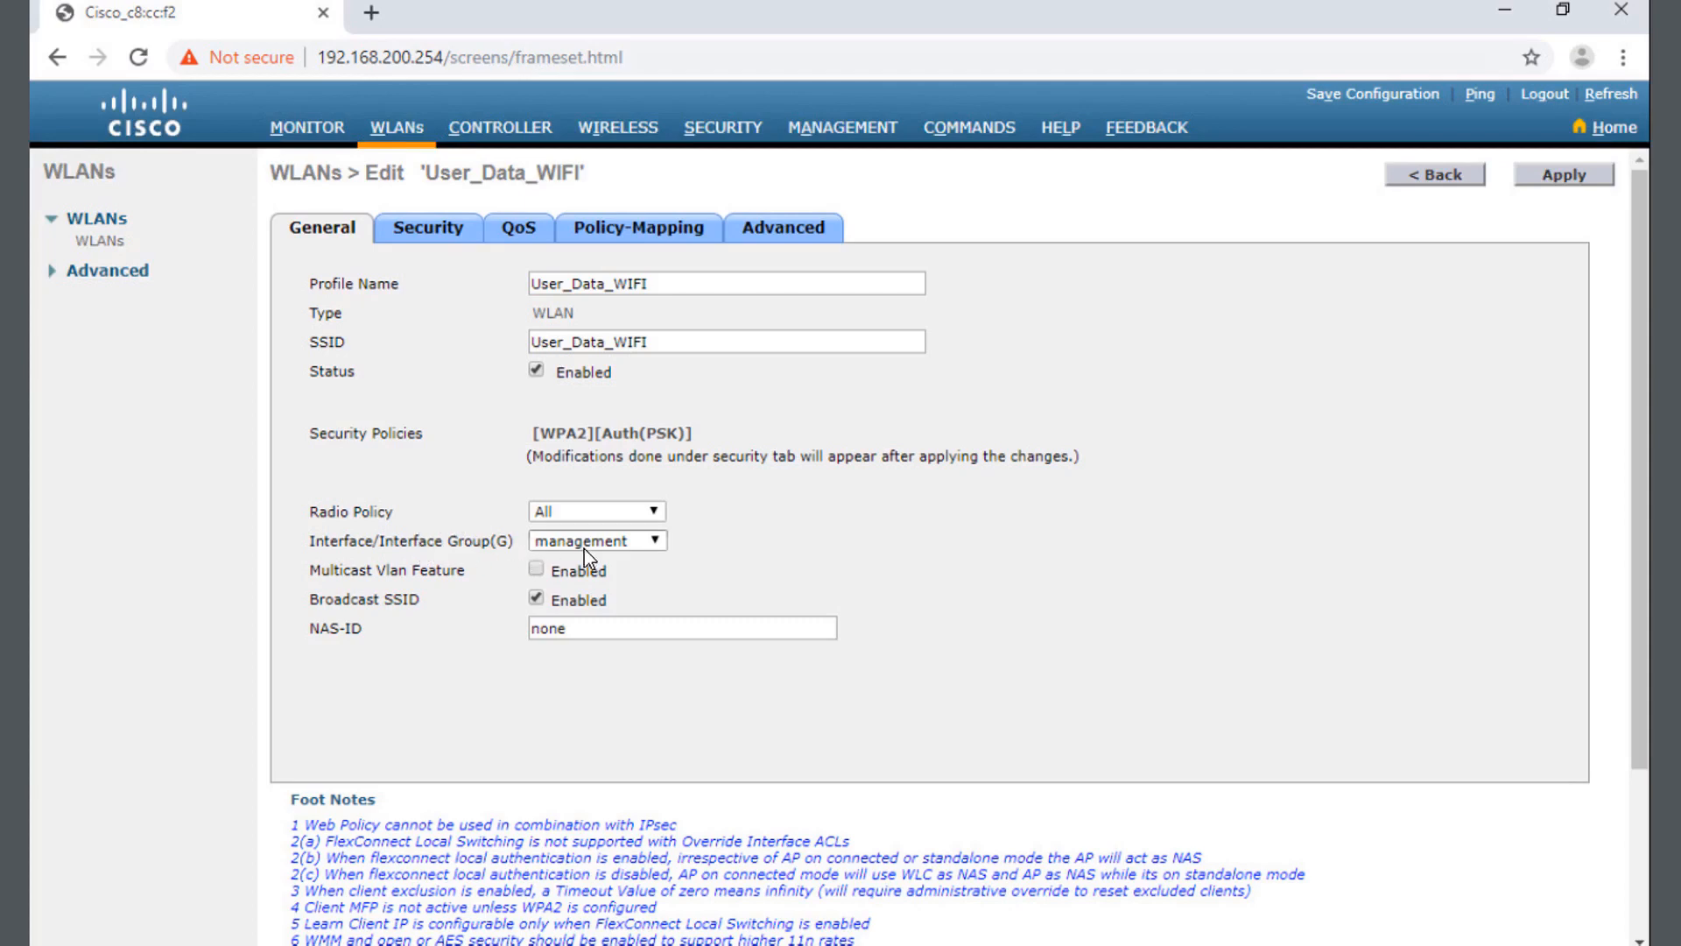
pyautogui.click(659, 549)
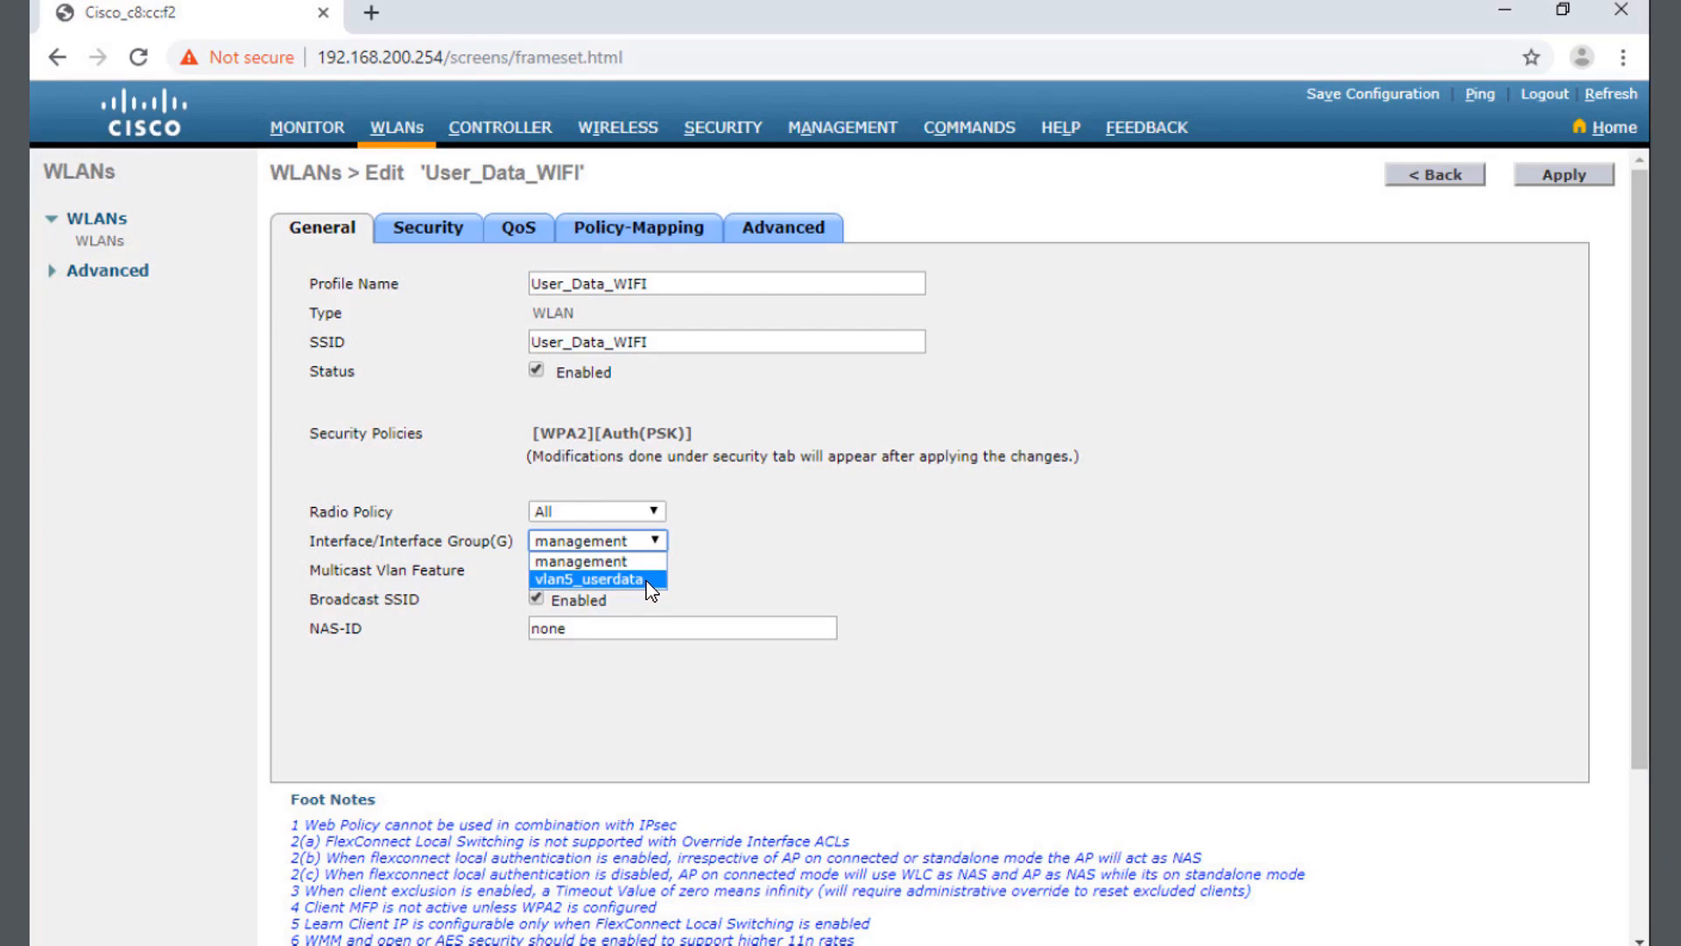
pyautogui.click(651, 581)
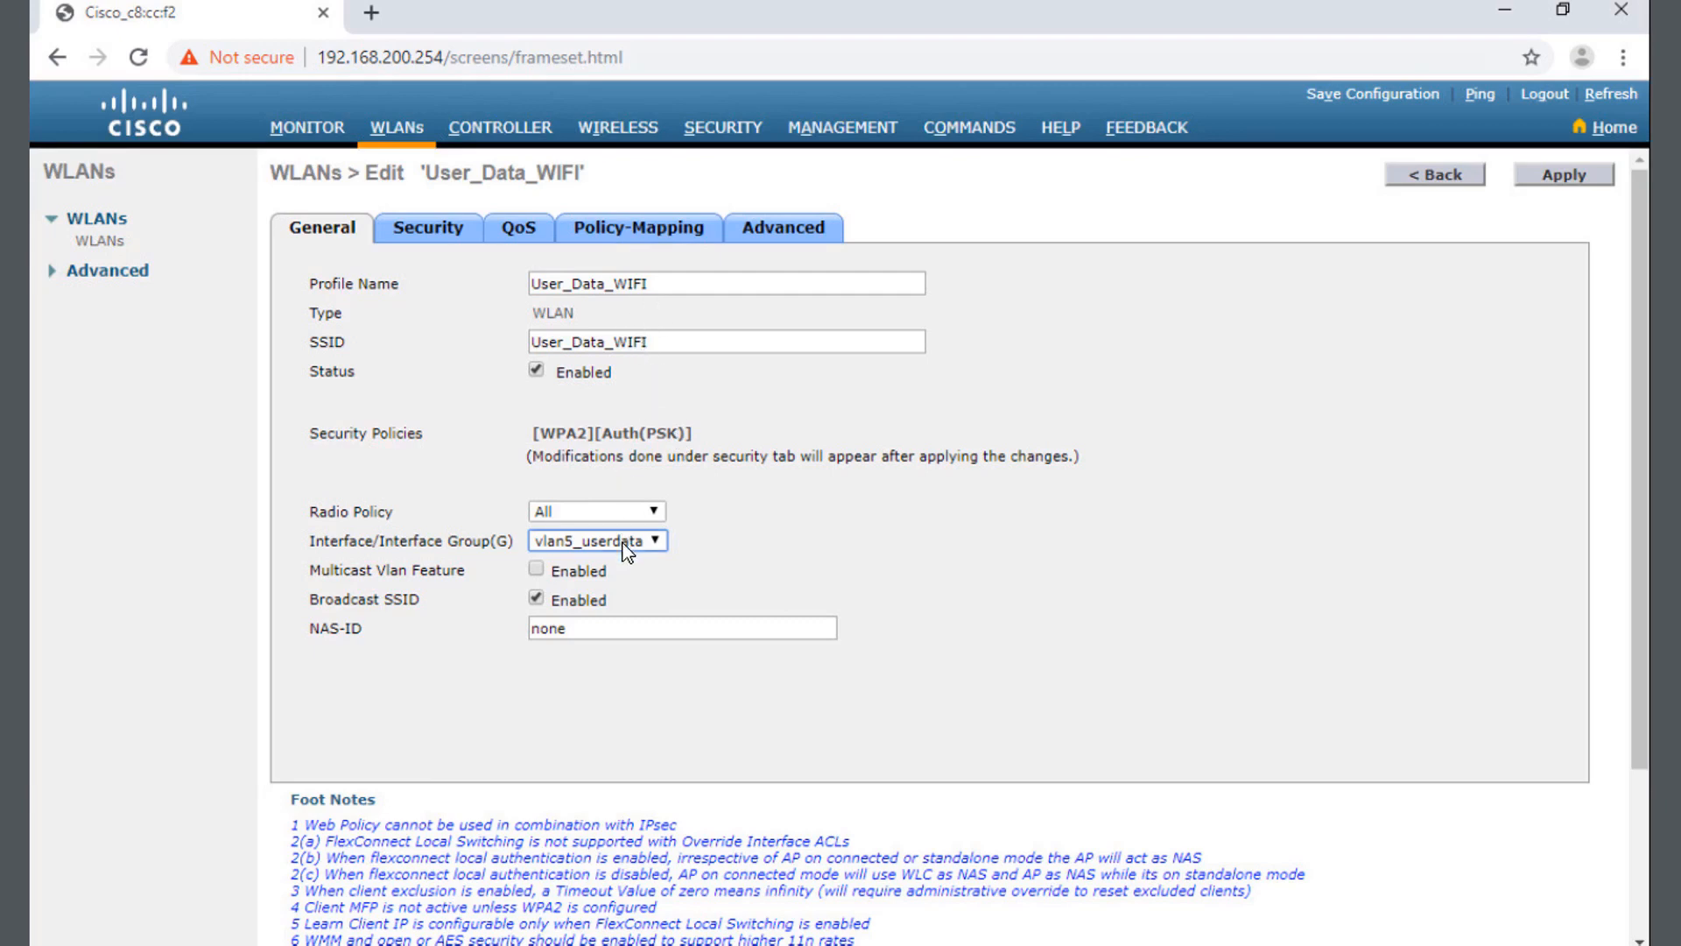
pyautogui.click(1565, 176)
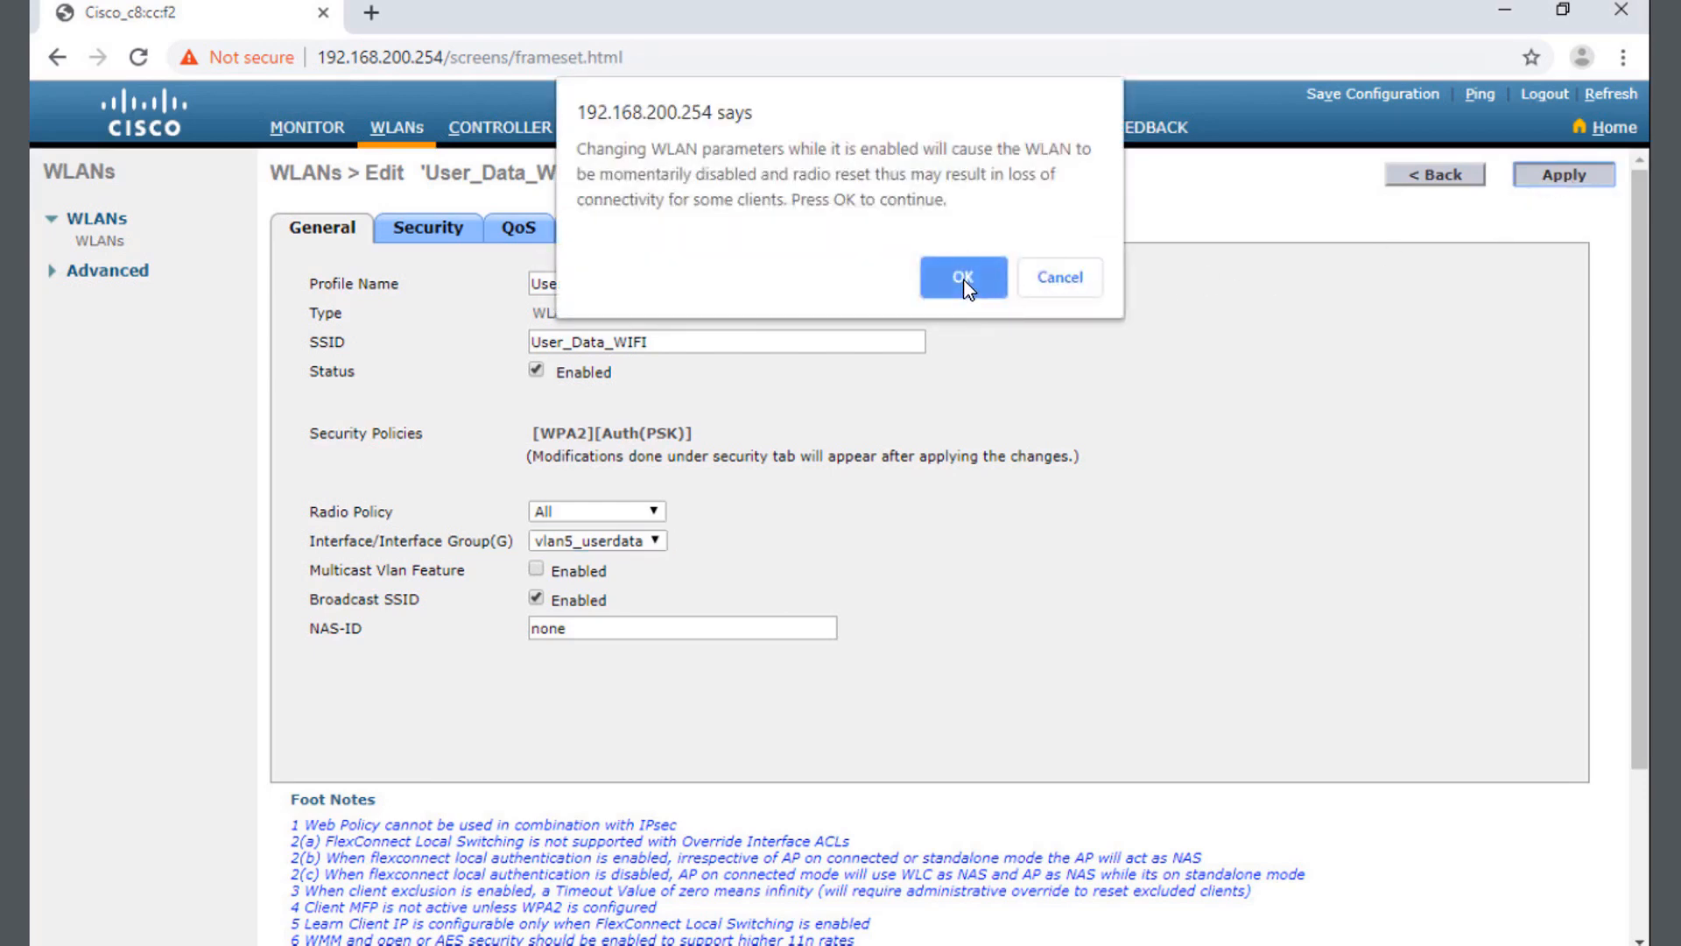
pyautogui.click(965, 282)
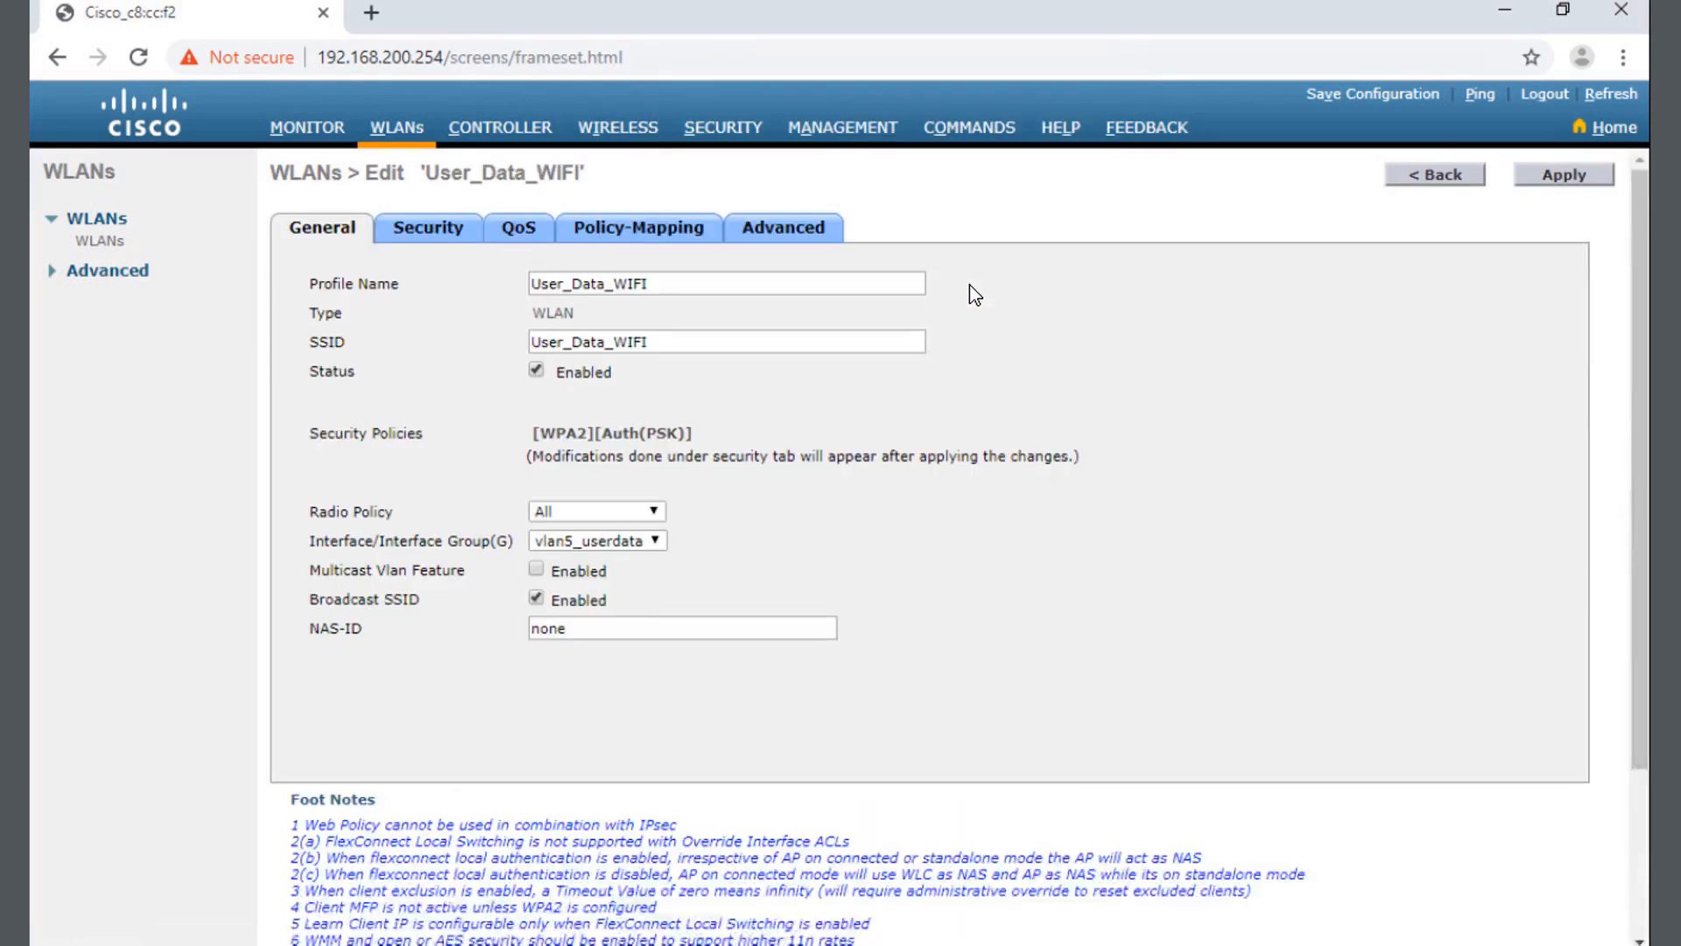